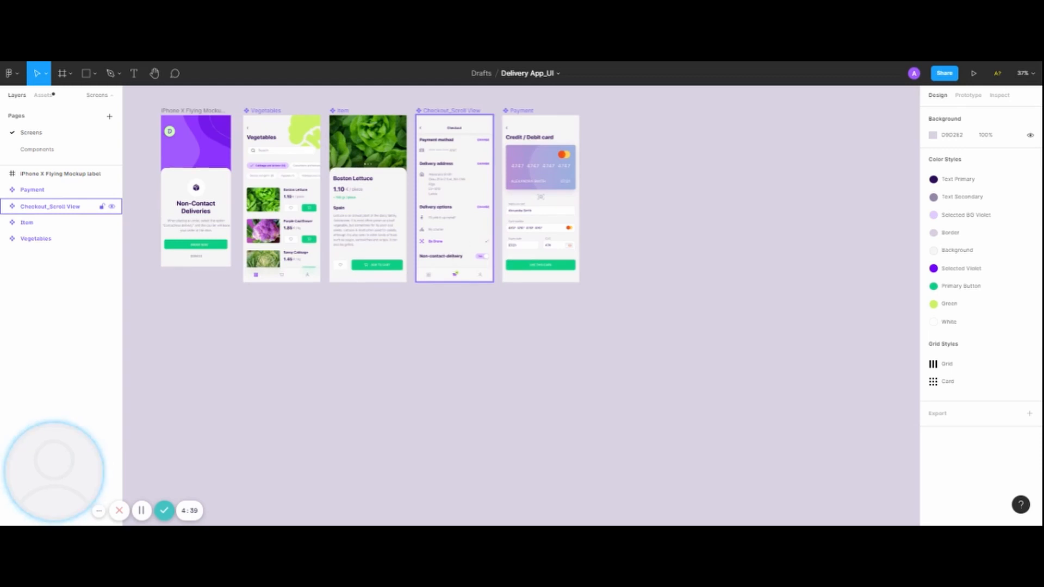
Show the list of installed plugins for the Delivery App_UI file, and close it.
{"action": "left_click", "coordinate": [303, 337]}
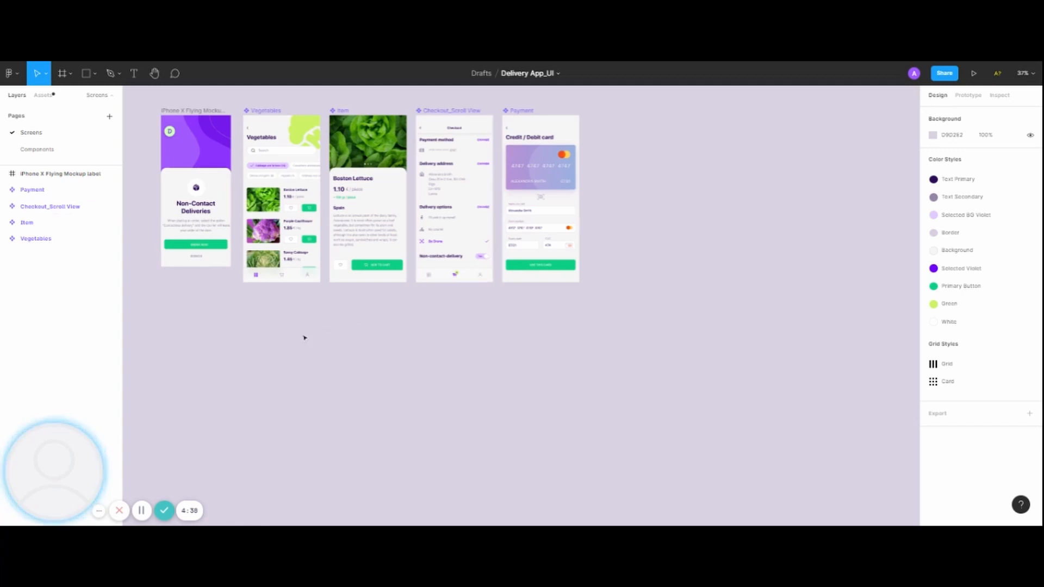
{"action": "right_click", "coordinate": [373, 319]}
{"action": "mouse_move", "coordinate": [435, 353]}
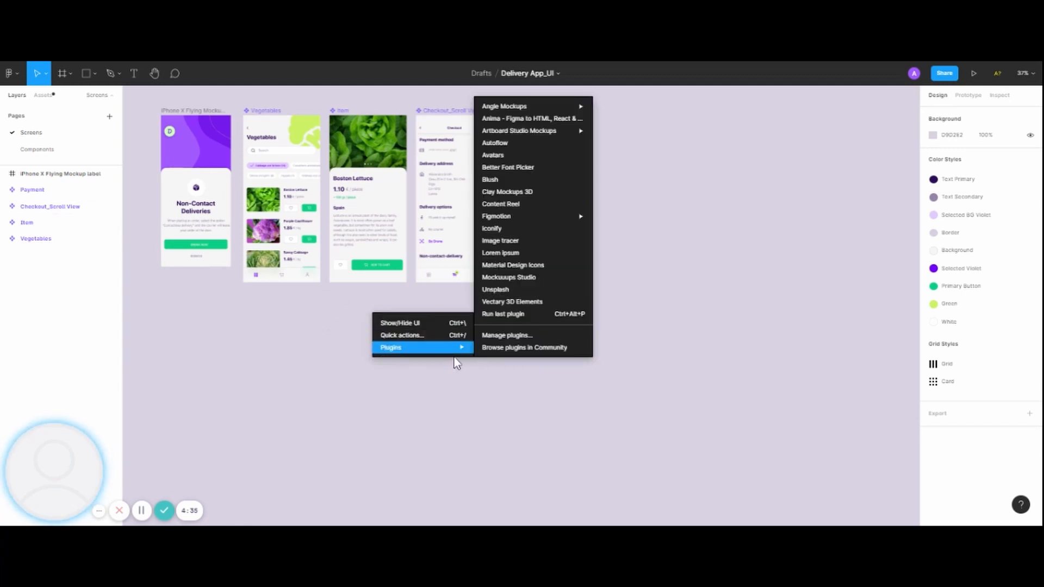
{"action": "mouse_move", "coordinate": [549, 135]}
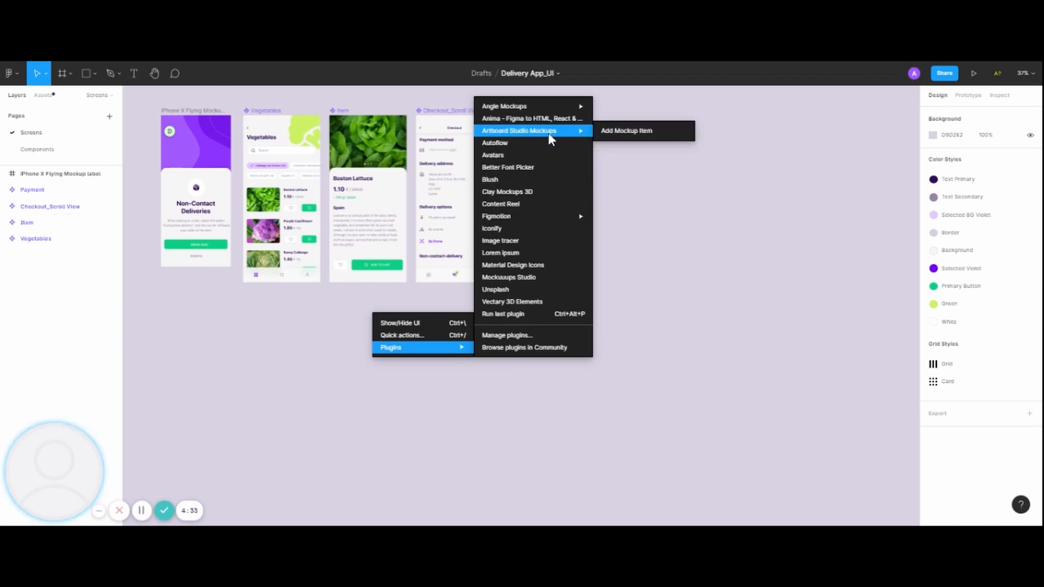
{"action": "left_click", "coordinate": [19, 76]}
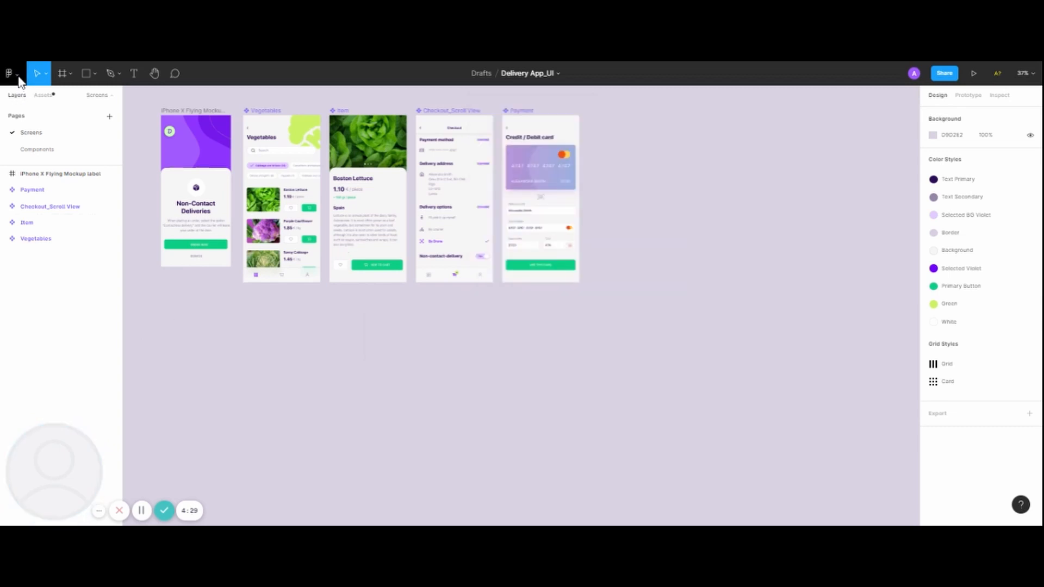
Return to the file browser and open the Community's list of most popular plugins.
{"action": "left_click", "coordinate": [19, 77]}
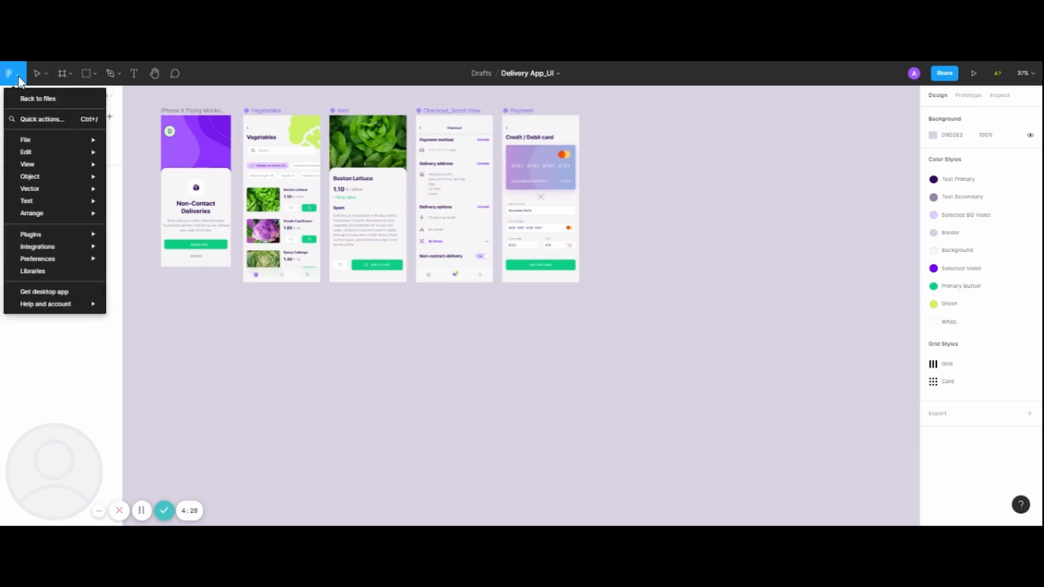
{"action": "left_click", "coordinate": [60, 94]}
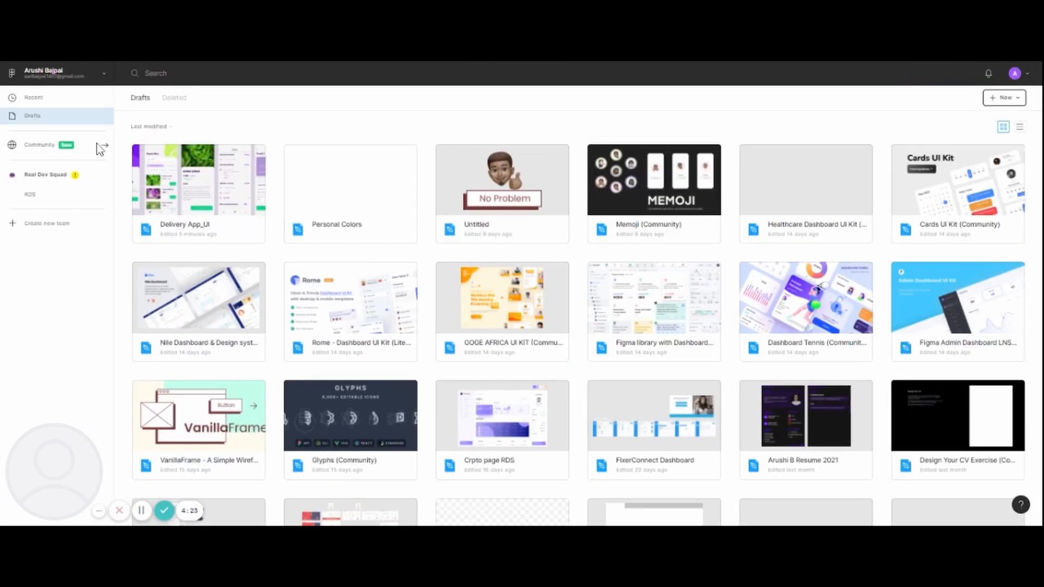
{"action": "left_click", "coordinate": [98, 144]}
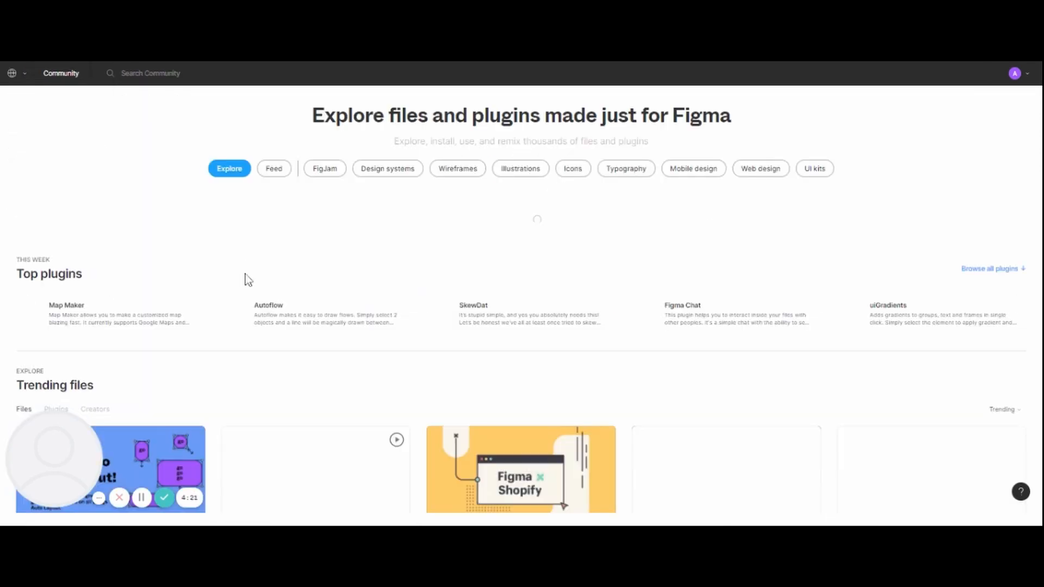
{"action": "scroll", "coordinate": [246, 274], "scroll_direction": "down", "scroll_amount": 4}
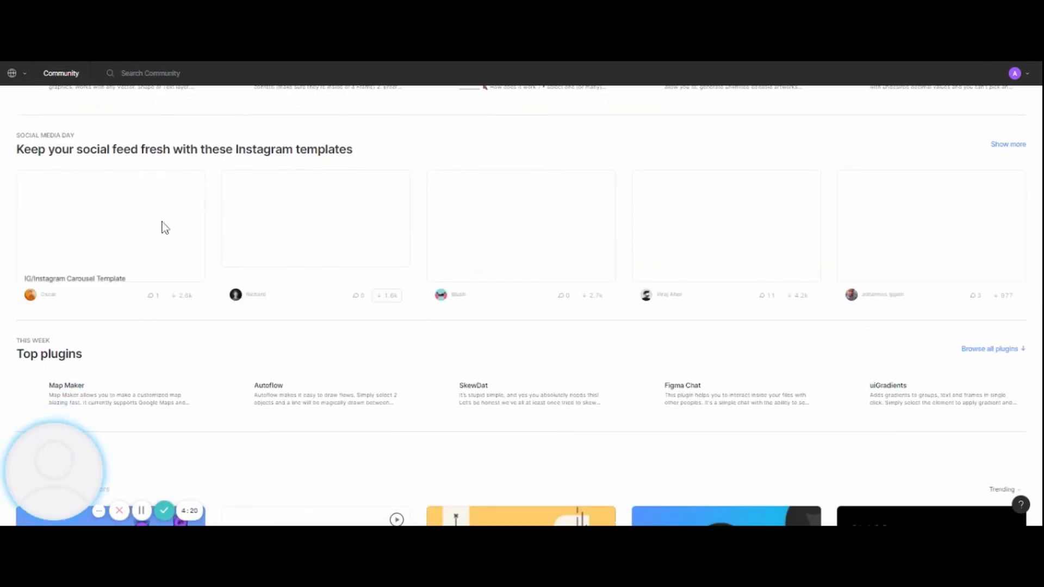
{"action": "scroll", "coordinate": [162, 222], "scroll_direction": "down", "scroll_amount": 7}
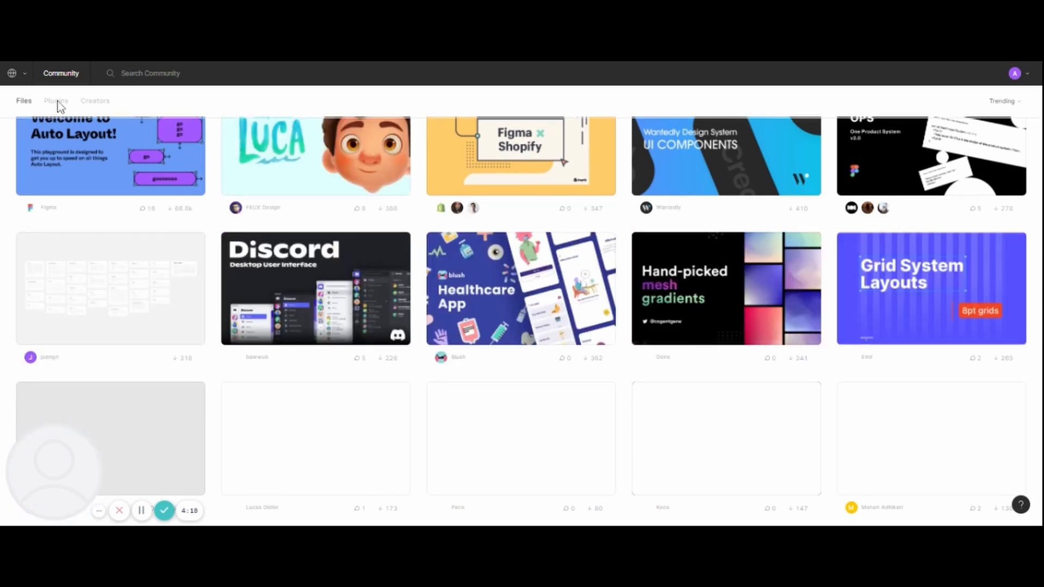
{"action": "left_click", "coordinate": [58, 101]}
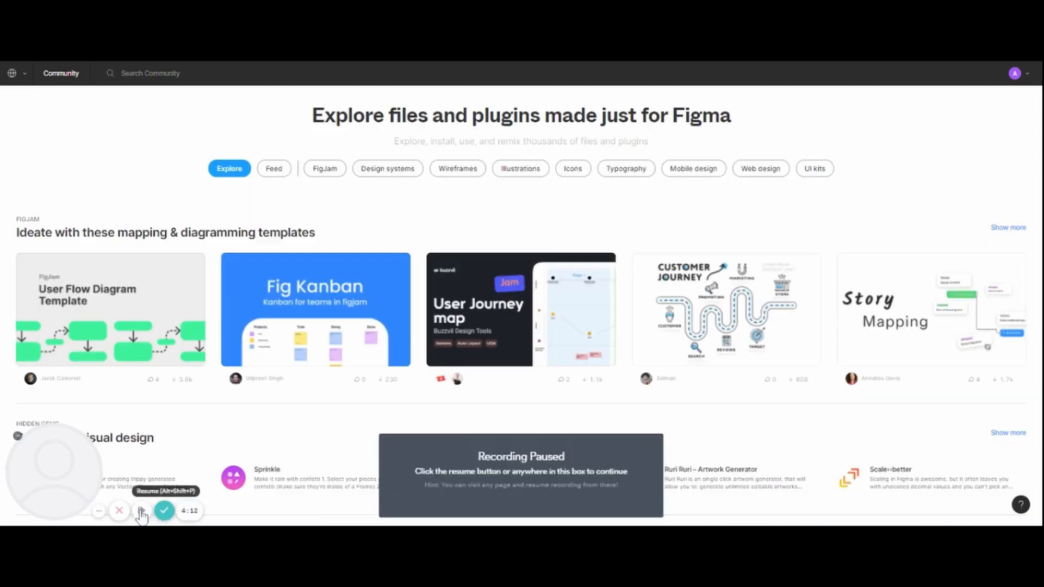
Search the Community for "artboard studio".
{"action": "left_click", "coordinate": [141, 510]}
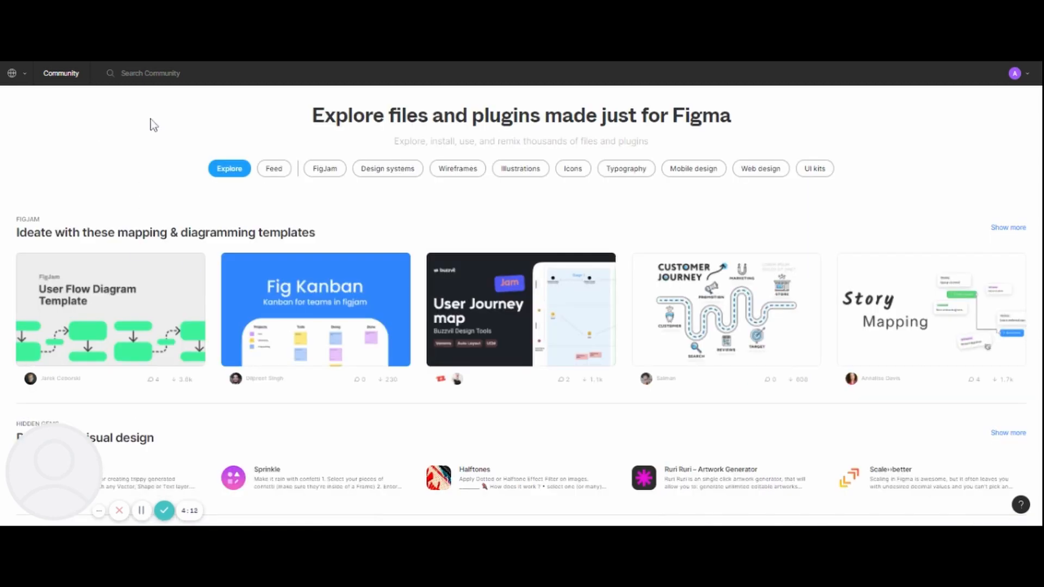
{"action": "left_click", "coordinate": [162, 74]}
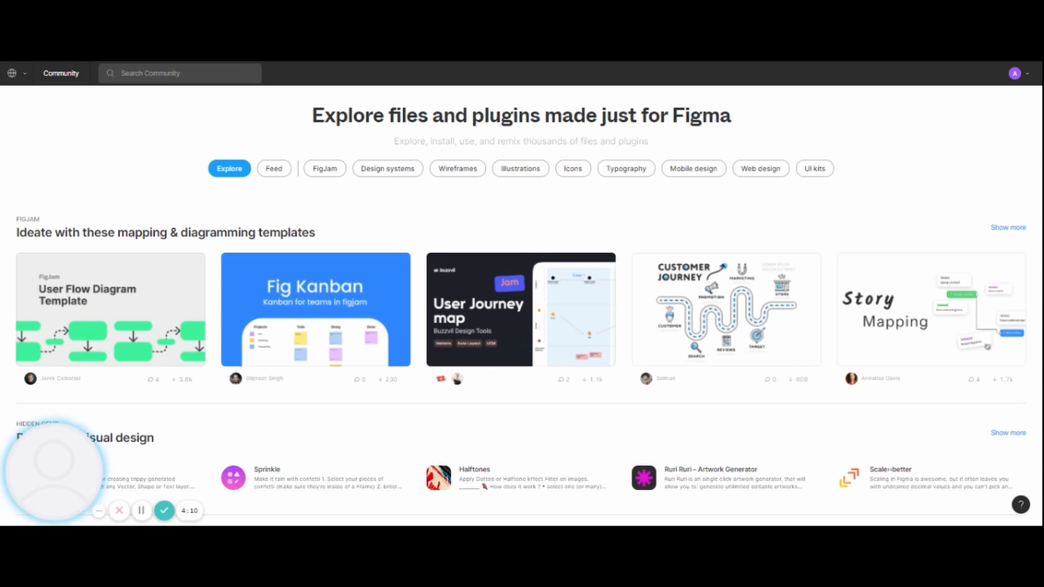
{"action": "type", "text": "artboard"}
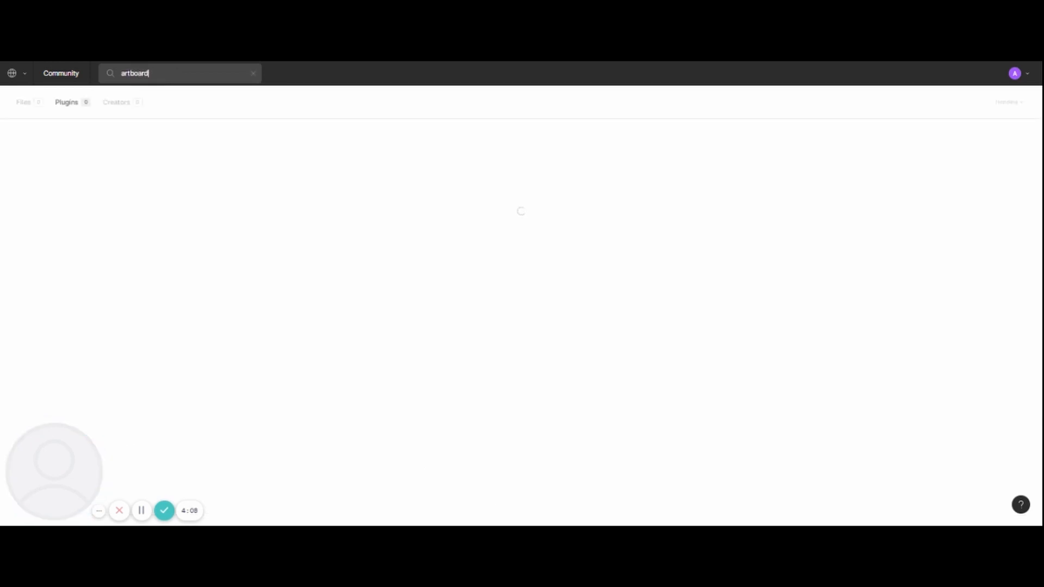
{"action": "type", "text": " studio"}
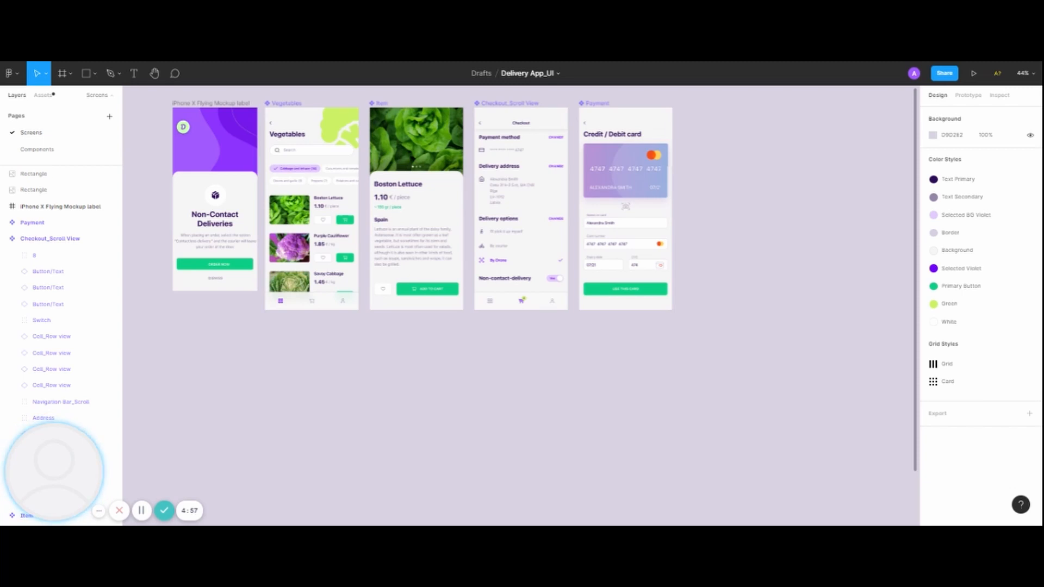
Run Add Mockup Item from the Artboard Studio Mockups plugin and move its window clear of the Payment screen.
{"action": "right_click", "coordinate": [421, 357]}
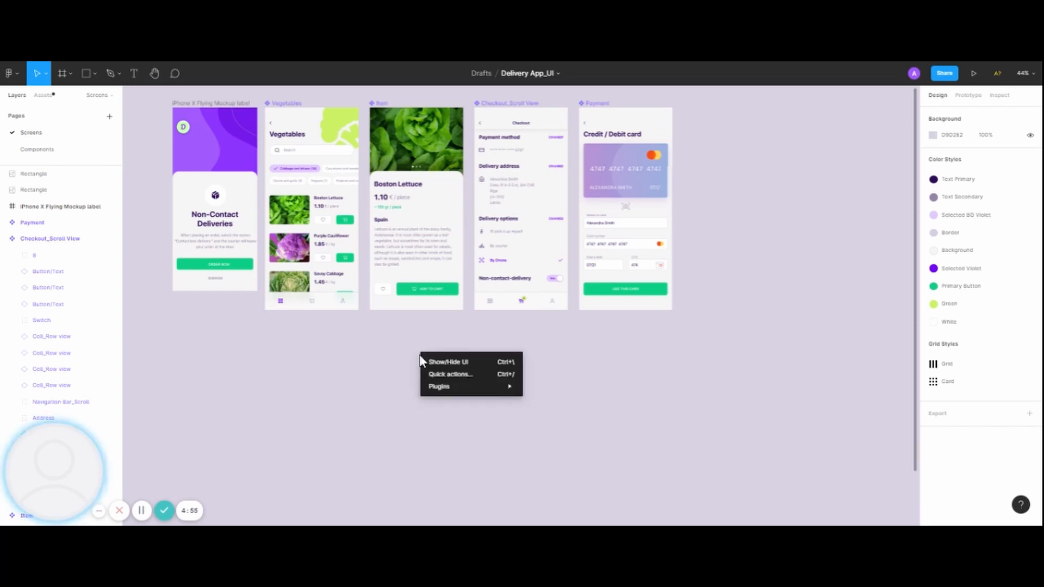
{"action": "mouse_move", "coordinate": [521, 390]}
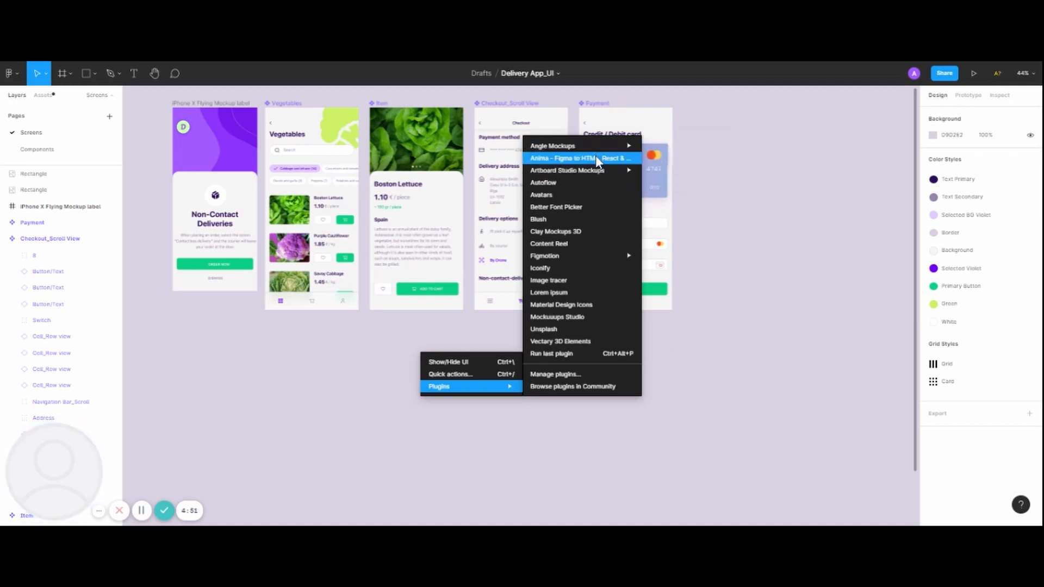
{"action": "mouse_move", "coordinate": [594, 170]}
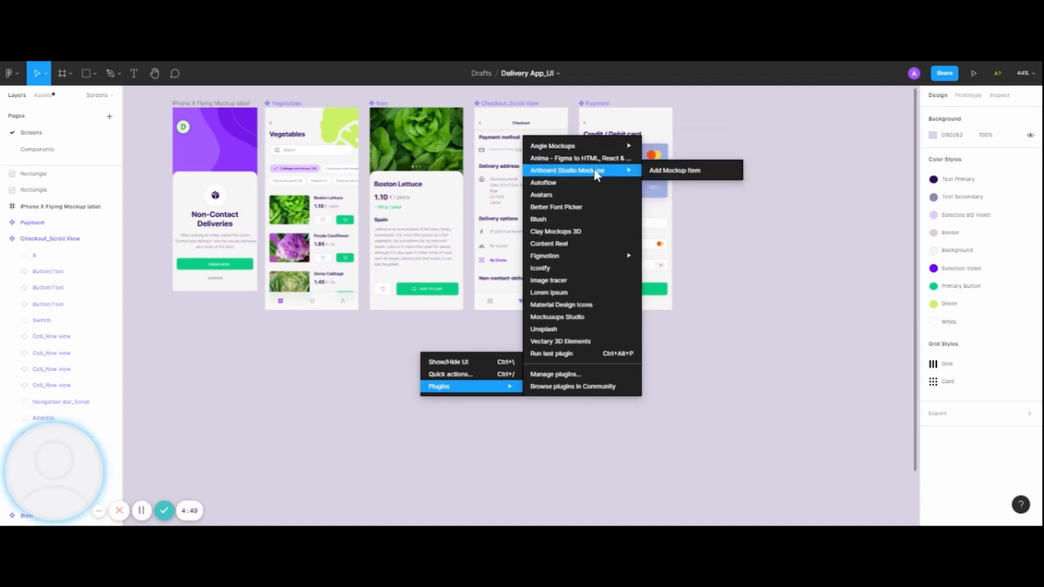
{"action": "left_click", "coordinate": [651, 170]}
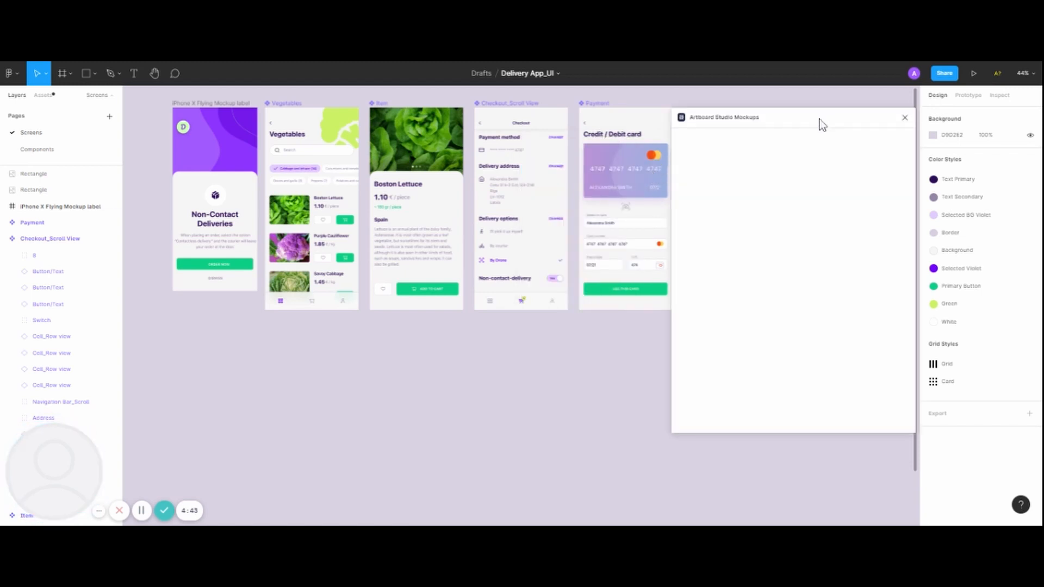
{"action": "left_click_drag", "start_coordinate": [819, 119], "coordinate": [842, 119]}
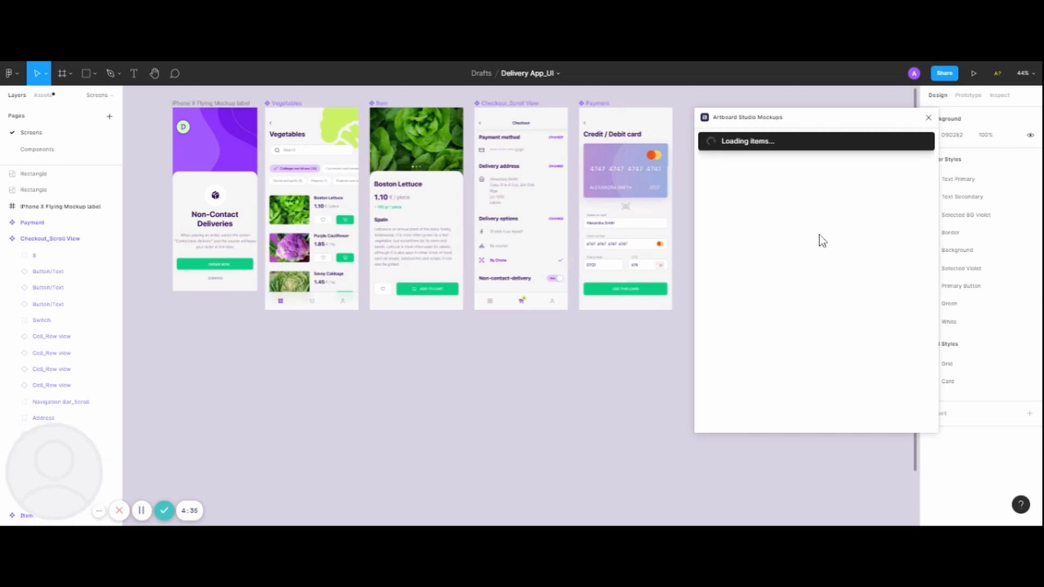
Look through the electronics mockups and filter the plugin's library to Free Items.
{"action": "scroll", "coordinate": [810, 328], "scroll_direction": "down", "scroll_amount": 2}
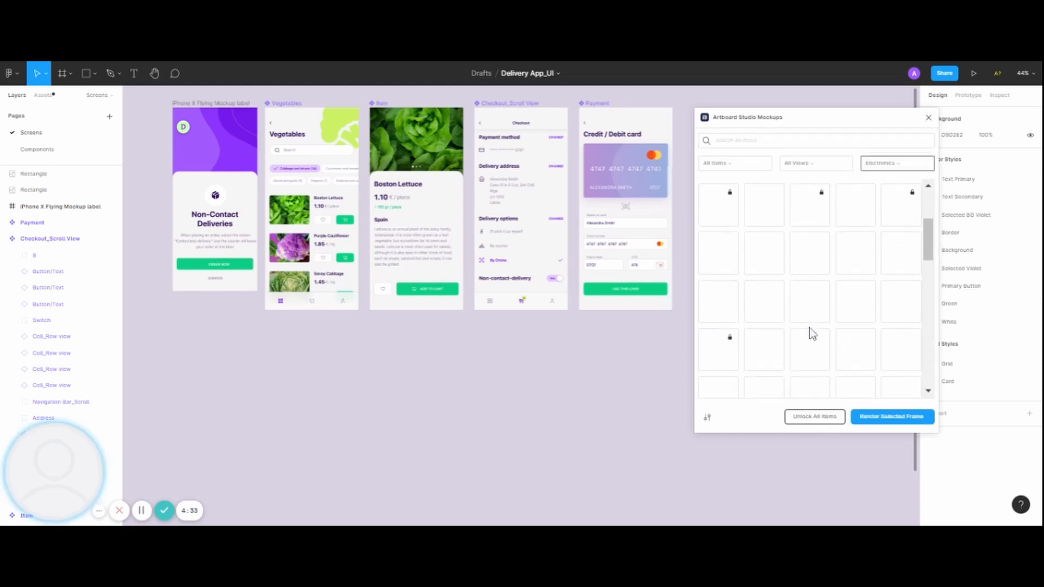
{"action": "scroll", "coordinate": [810, 305], "scroll_direction": "up", "scroll_amount": 2}
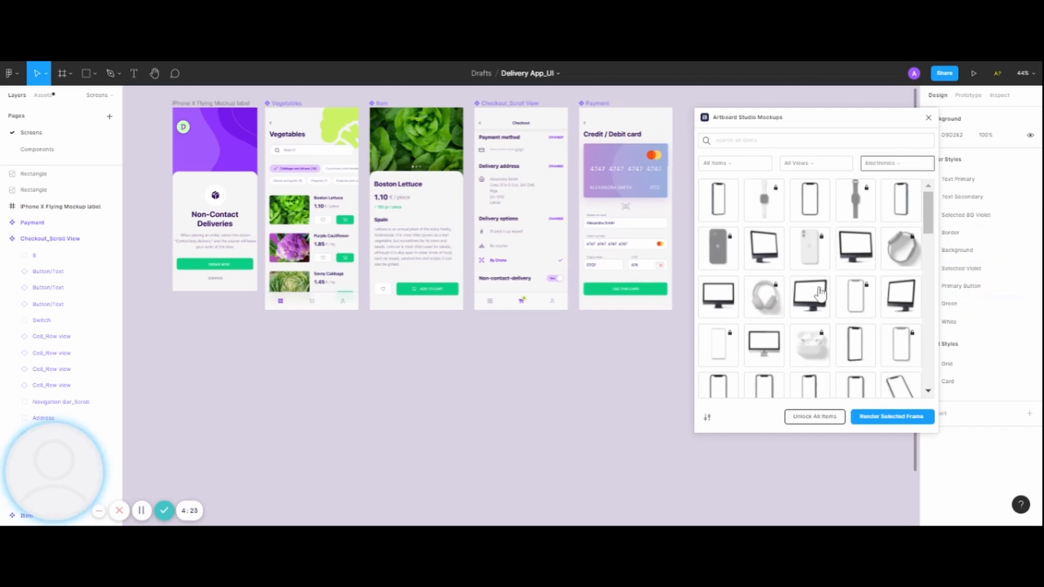
{"action": "scroll", "coordinate": [820, 294], "scroll_direction": "down", "scroll_amount": 1}
{"action": "scroll", "coordinate": [820, 294], "scroll_direction": "down", "scroll_amount": 6}
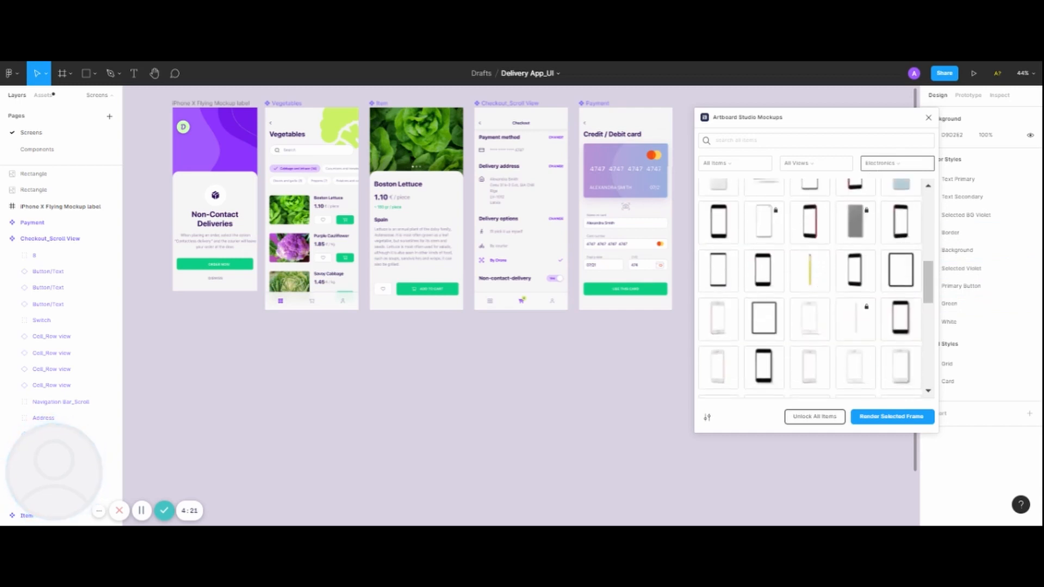
{"action": "scroll", "coordinate": [820, 295], "scroll_direction": "up", "scroll_amount": 7}
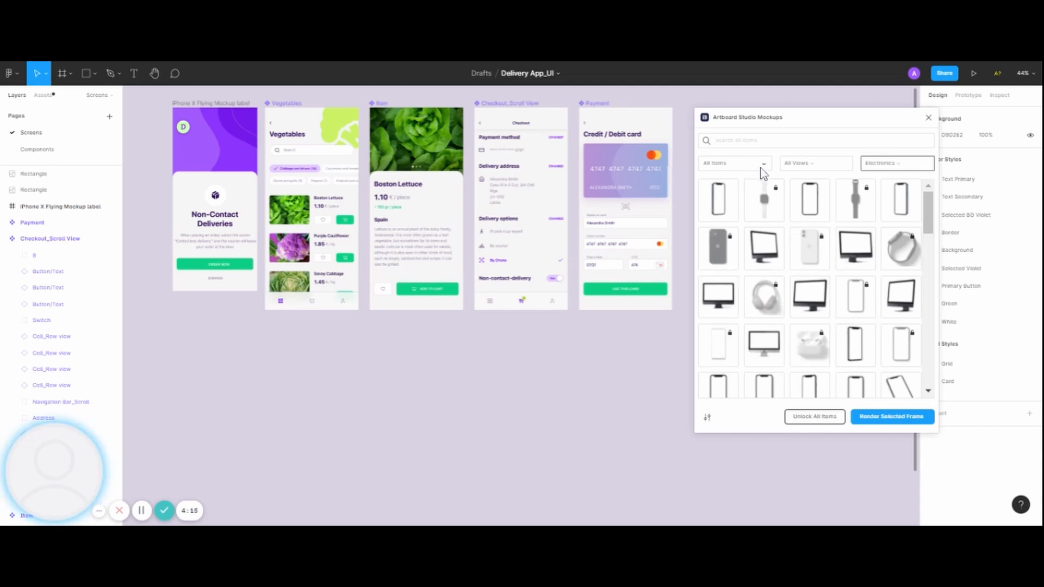
{"action": "left_click", "coordinate": [762, 168]}
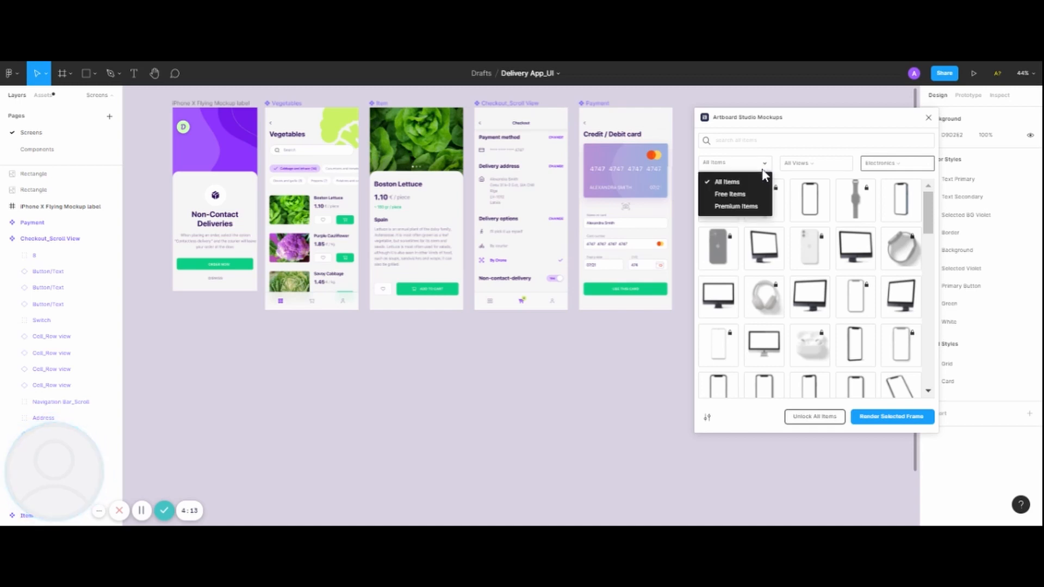
{"action": "left_click", "coordinate": [738, 194]}
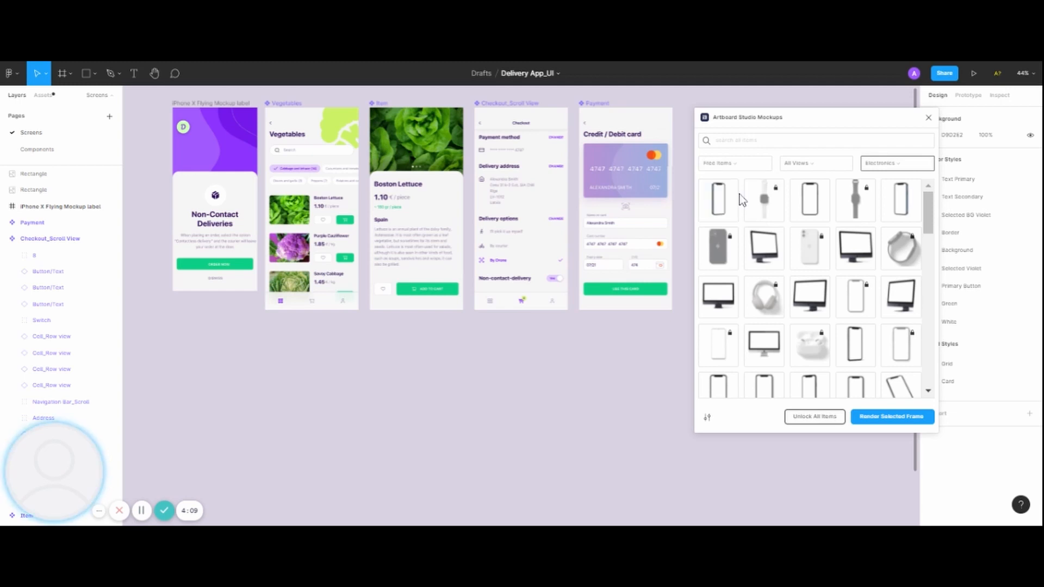
Add the free iPhone X Flying Mockup, the tilted phone with a shadow, to the canvas.
{"action": "scroll", "coordinate": [810, 302], "scroll_direction": "down", "scroll_amount": 10}
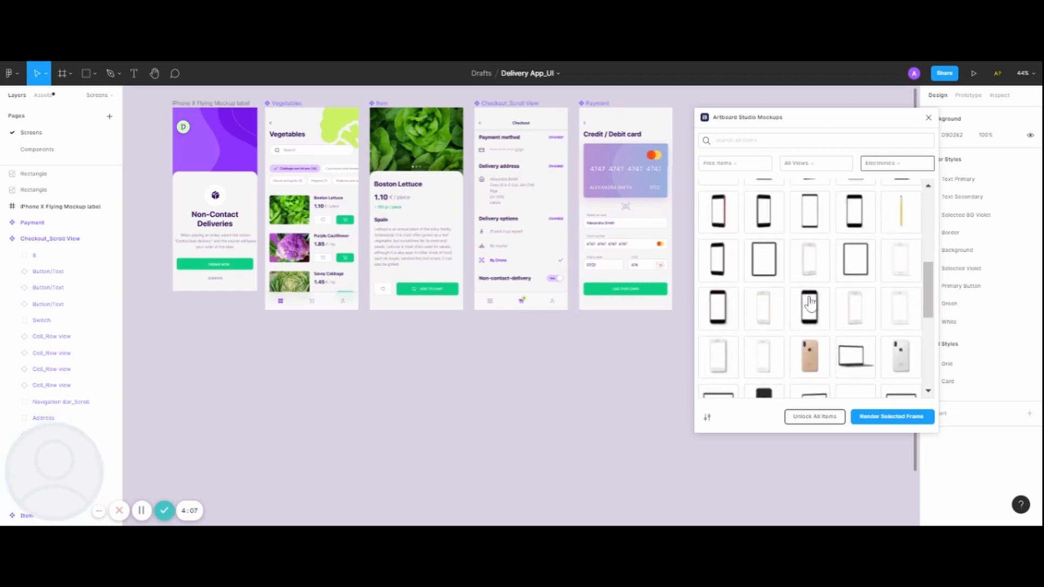
{"action": "scroll", "coordinate": [810, 303], "scroll_direction": "up", "scroll_amount": 6}
{"action": "scroll", "coordinate": [794, 309], "scroll_direction": "up", "scroll_amount": 2}
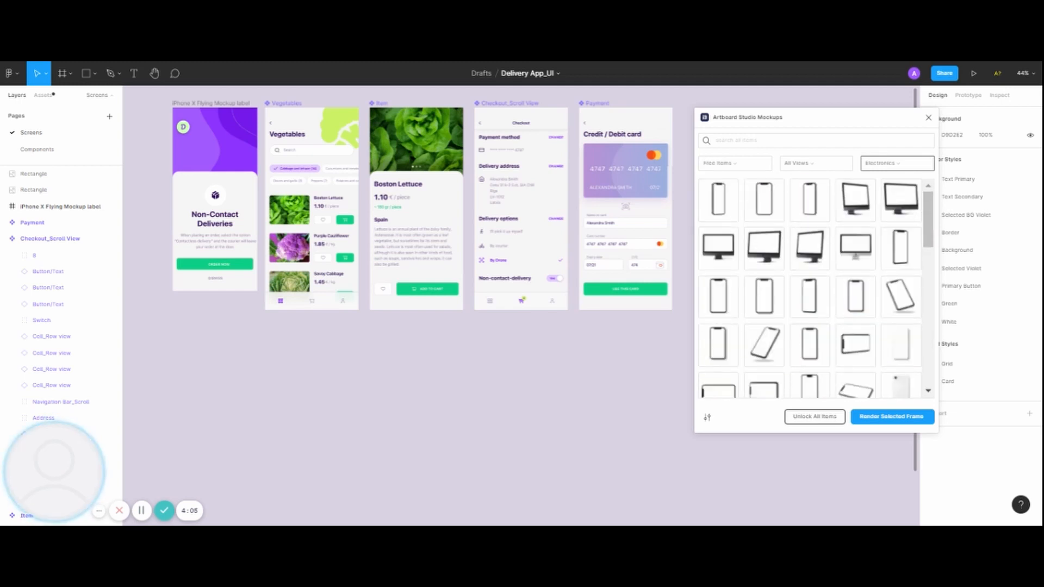
{"action": "scroll", "coordinate": [794, 308], "scroll_direction": "down", "scroll_amount": 5}
{"action": "scroll", "coordinate": [795, 308], "scroll_direction": "up", "scroll_amount": 5}
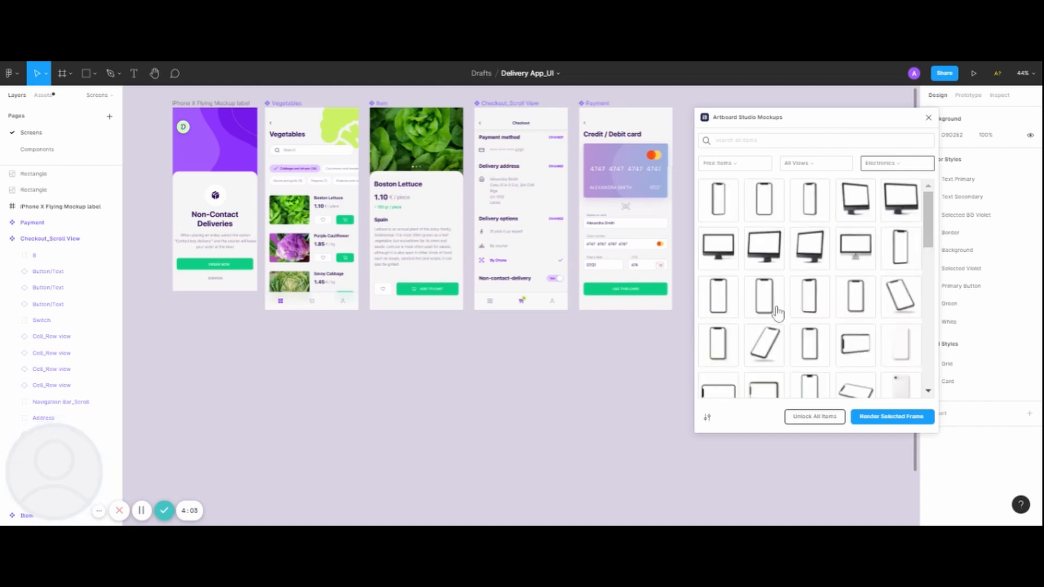
{"action": "scroll", "coordinate": [794, 304], "scroll_direction": "down", "scroll_amount": 3}
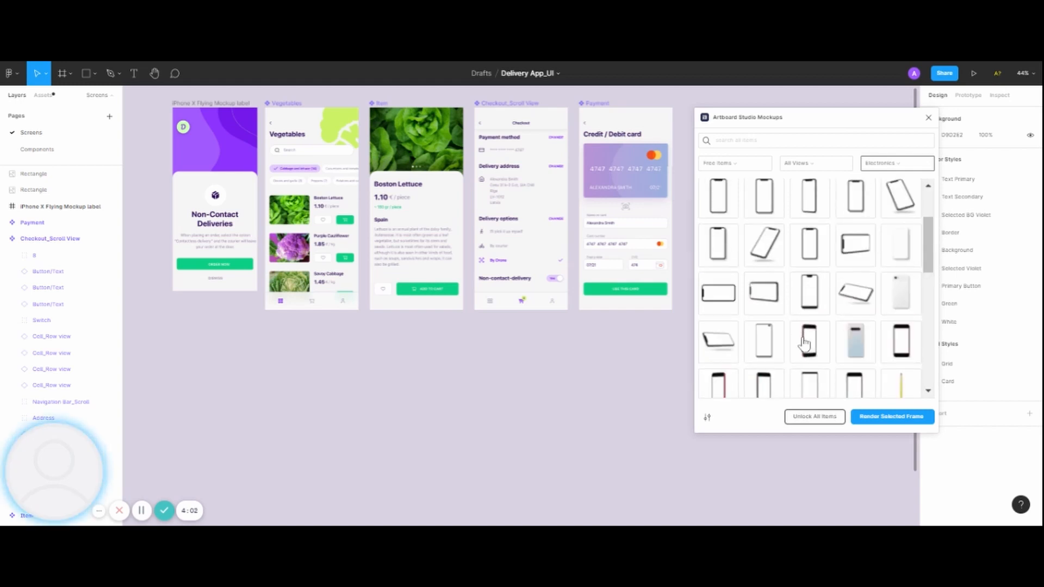
{"action": "left_click", "coordinate": [772, 253]}
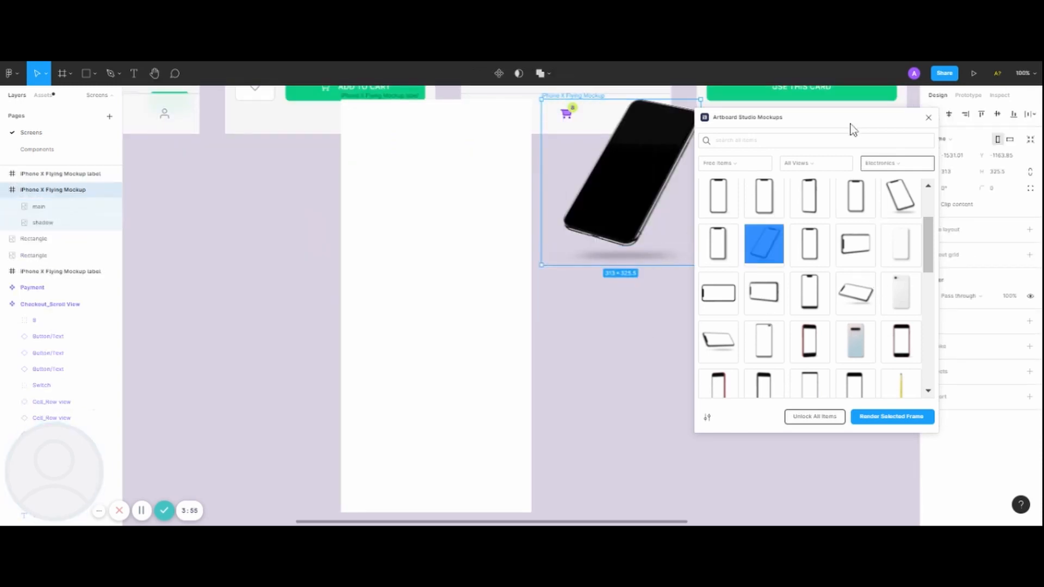
Move the plugin window aside and duplicate the Non-Contact Deliveries screen frame.
{"action": "left_click_drag", "start_coordinate": [850, 123], "coordinate": [911, 129]}
{"action": "scroll", "coordinate": [629, 228], "scroll_direction": "up", "scroll_amount": 1}
{"action": "scroll", "coordinate": [630, 228], "scroll_direction": "up", "scroll_amount": 6}
{"action": "scroll", "coordinate": [629, 229], "scroll_direction": "left", "scroll_amount": 4}
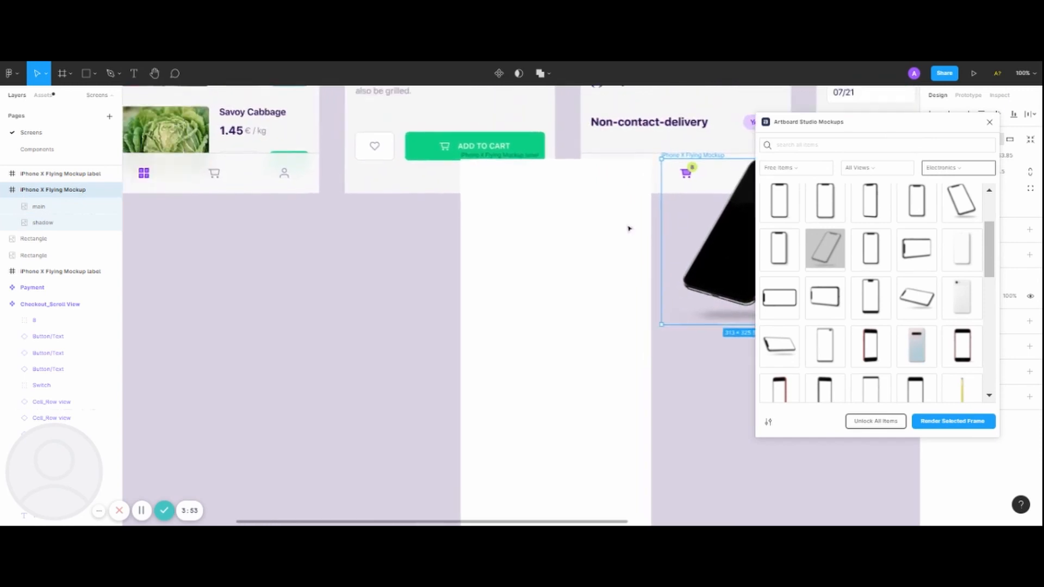
{"action": "scroll", "coordinate": [651, 217], "scroll_direction": "left", "scroll_amount": 1}
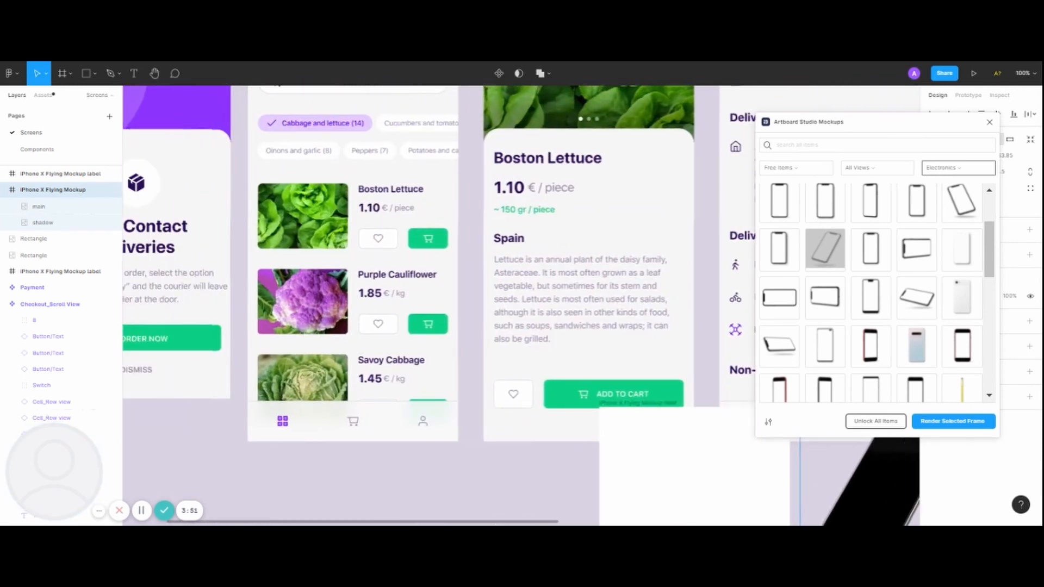
{"action": "scroll", "coordinate": [651, 218], "scroll_direction": "down", "scroll_amount": 3}
{"action": "scroll", "coordinate": [651, 217], "scroll_direction": "down", "scroll_amount": 1}
{"action": "scroll", "coordinate": [651, 218], "scroll_direction": "right", "scroll_amount": 2}
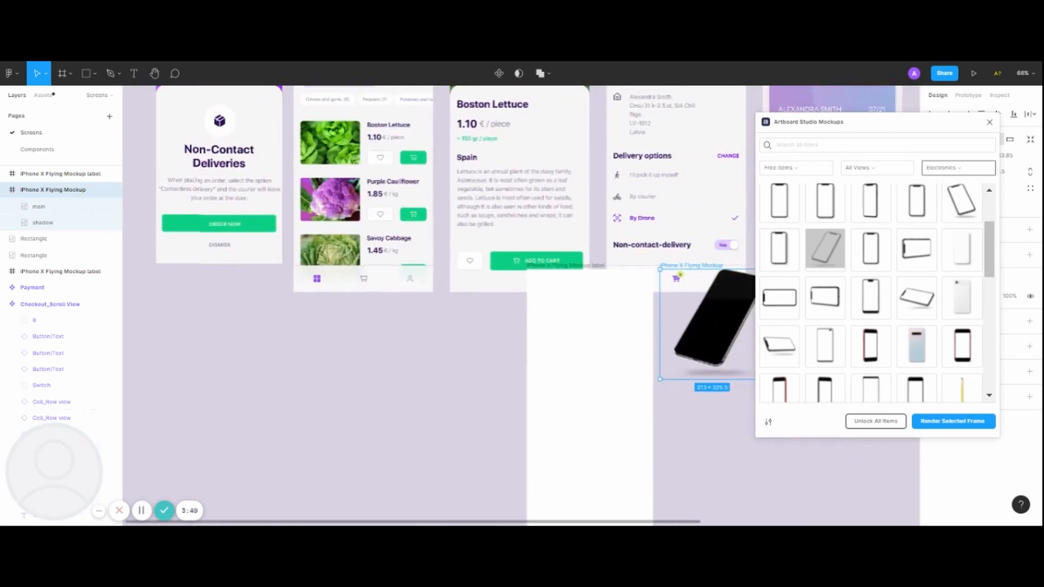
{"action": "scroll", "coordinate": [263, 116], "scroll_direction": "up", "scroll_amount": 4}
{"action": "scroll", "coordinate": [263, 115], "scroll_direction": "left", "scroll_amount": 1}
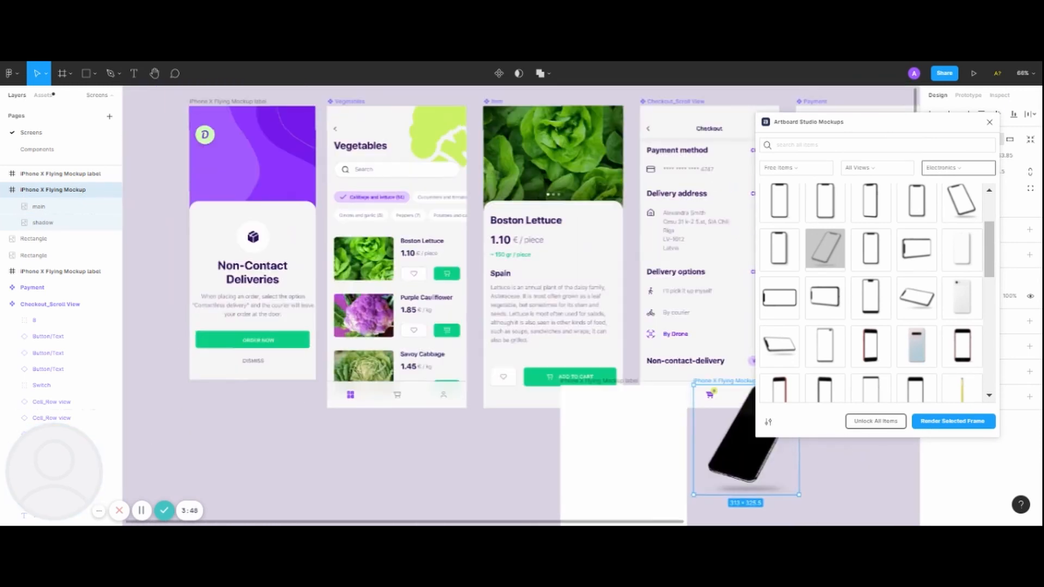
{"action": "left_click", "coordinate": [246, 103]}
{"action": "key", "text": "ctrl+d"}
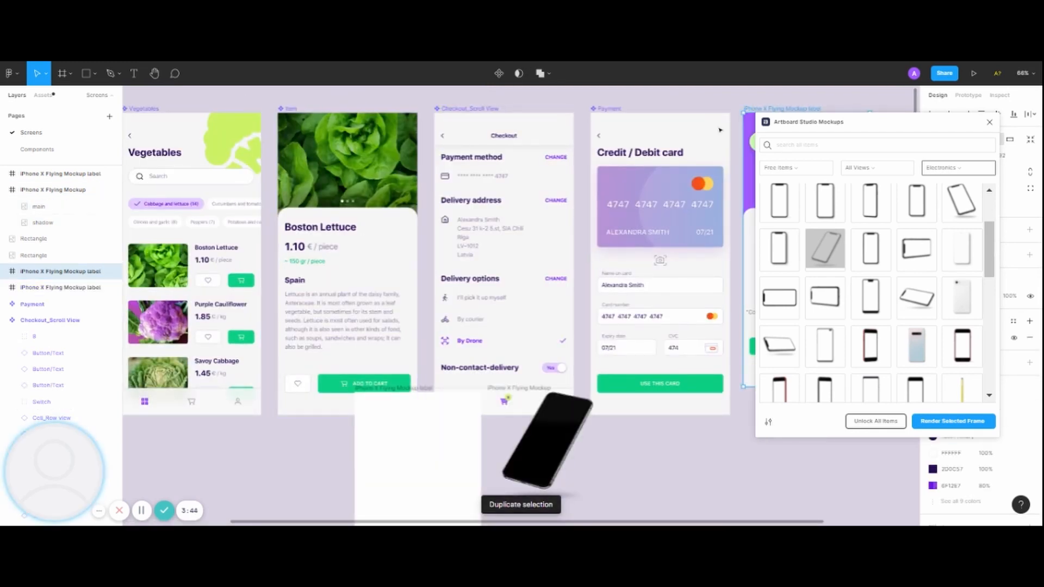
Place the duplicated Non-Contact Deliveries screen inside the blank iPhone X Flying Mockup label frame, aligned to its edges.
{"action": "left_click_drag", "start_coordinate": [719, 130], "coordinate": [375, 397]}
{"action": "scroll", "coordinate": [376, 398], "scroll_direction": "down", "scroll_amount": 3}
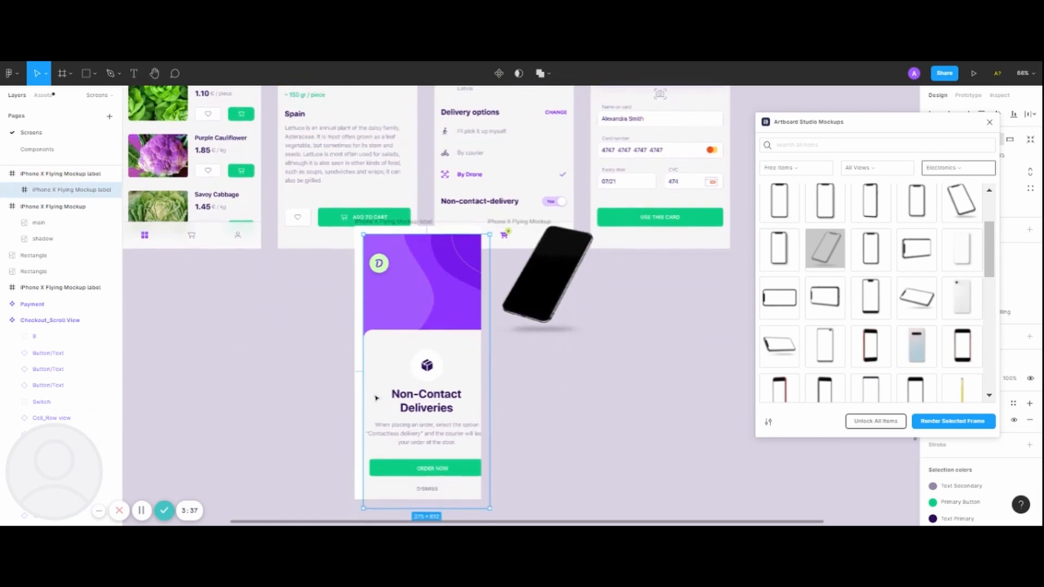
{"action": "left_click_drag", "start_coordinate": [434, 436], "coordinate": [427, 427]}
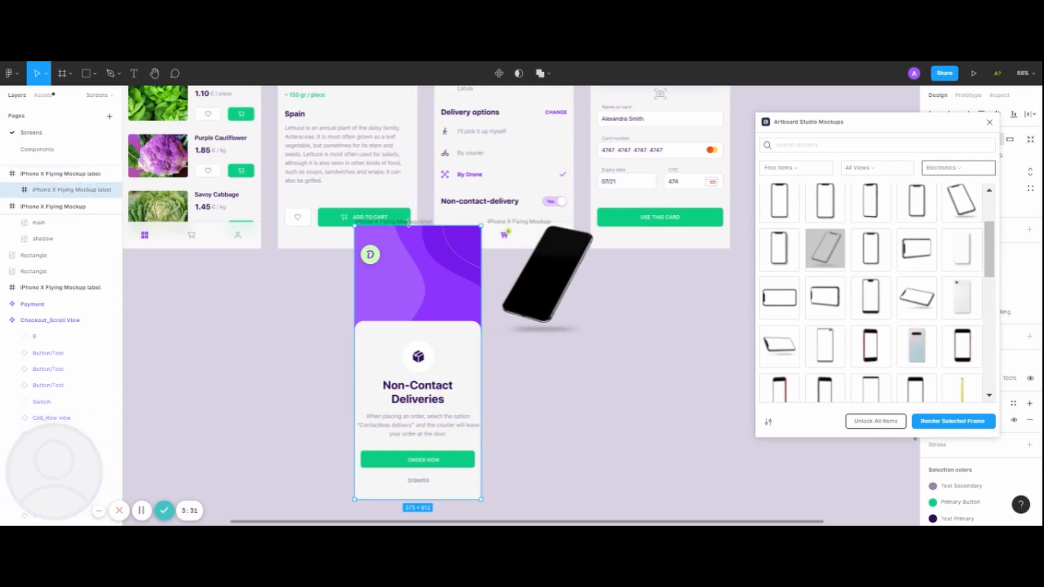
Render the label frame holding the Non-Contact Deliveries screen onto the phone mockup and move the mockup into open canvas space.
{"action": "key", "text": "Escape"}
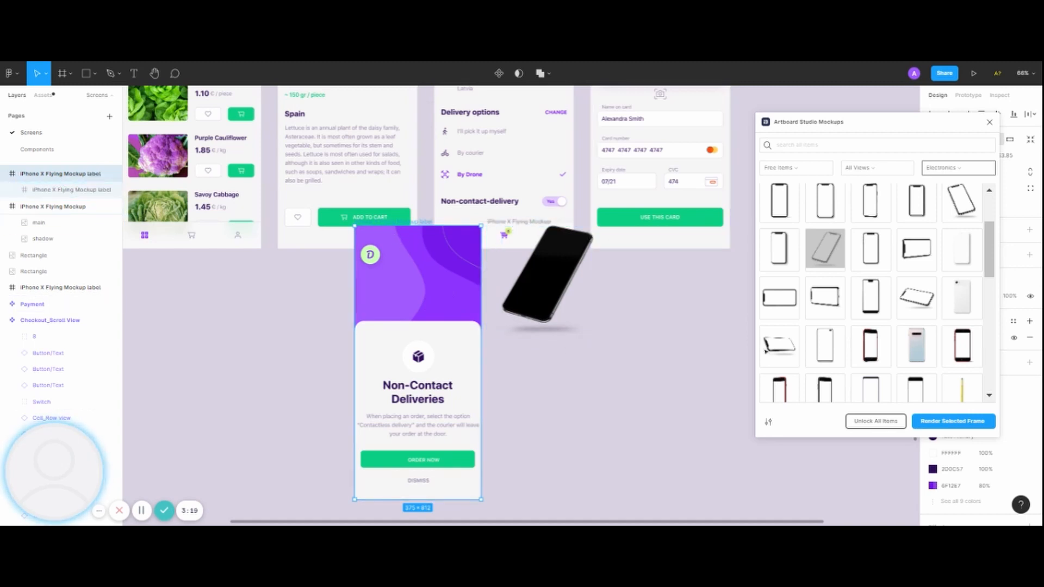
{"action": "left_click", "coordinate": [974, 426]}
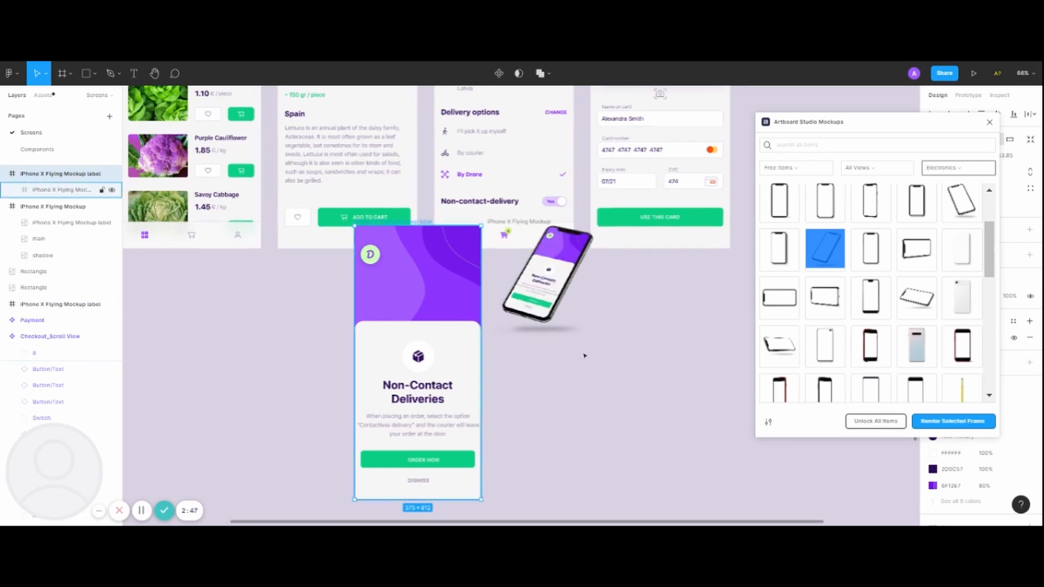
{"action": "left_click", "coordinate": [534, 226]}
{"action": "left_click_drag", "start_coordinate": [534, 231], "coordinate": [613, 290]}
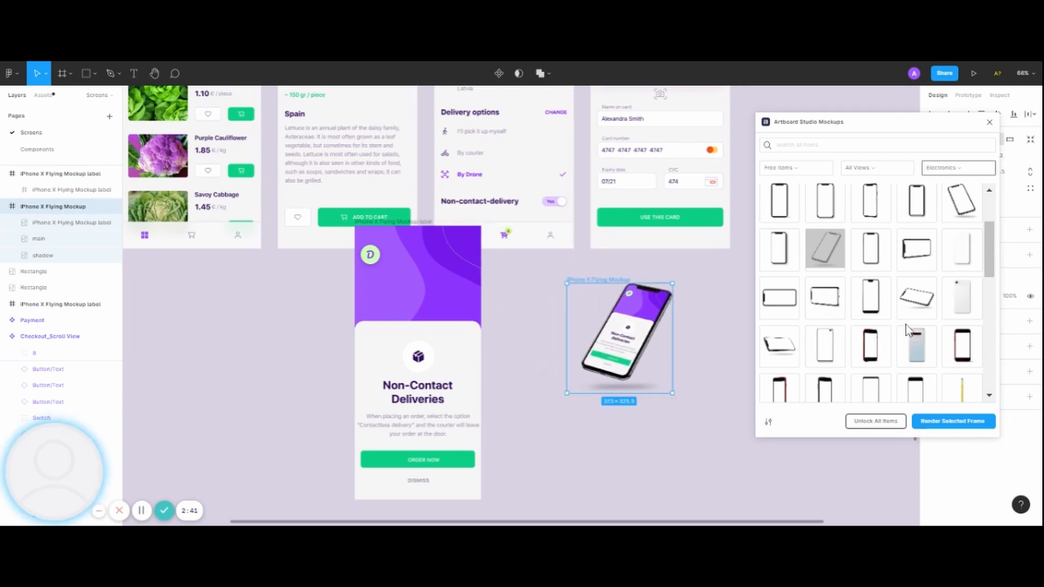
Browse the free electronics mockups and add a second flying iPhone X, tilted the opposite way, to the canvas.
{"action": "scroll", "coordinate": [905, 325], "scroll_direction": "down", "scroll_amount": 5}
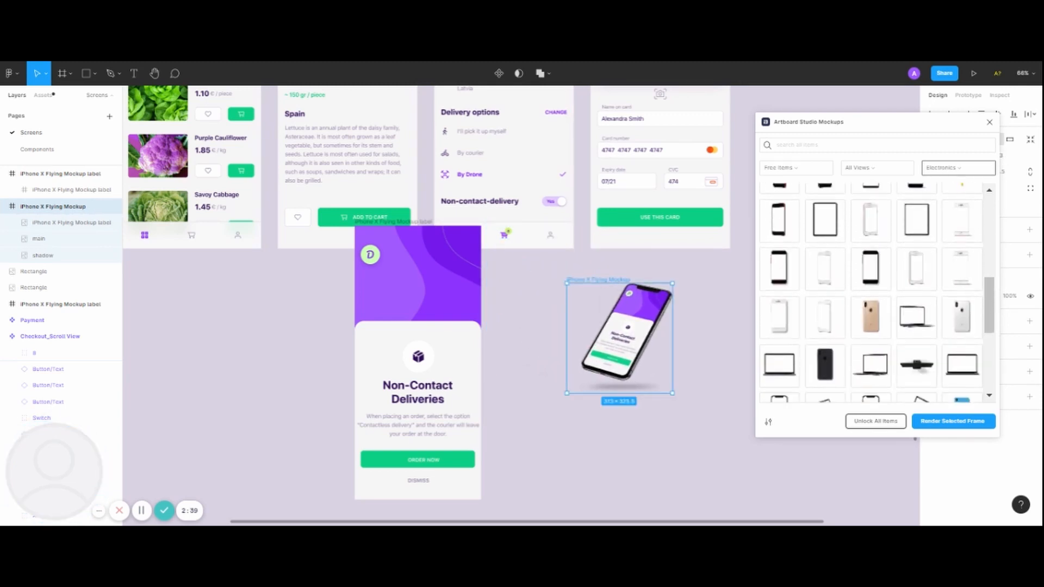
{"action": "scroll", "coordinate": [905, 324], "scroll_direction": "up", "scroll_amount": 6}
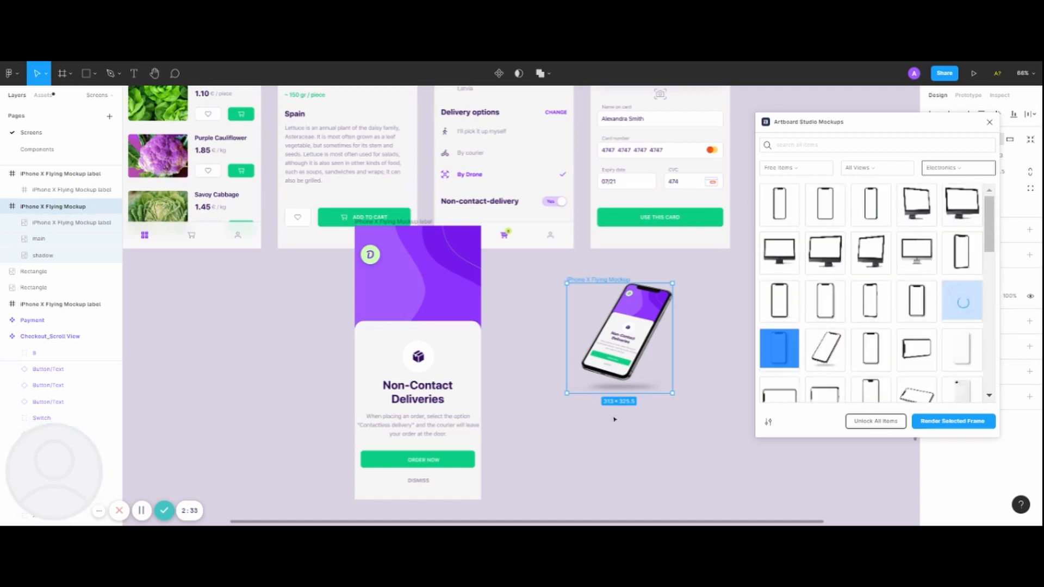
{"action": "scroll", "coordinate": [501, 230], "scroll_direction": "up", "scroll_amount": 3}
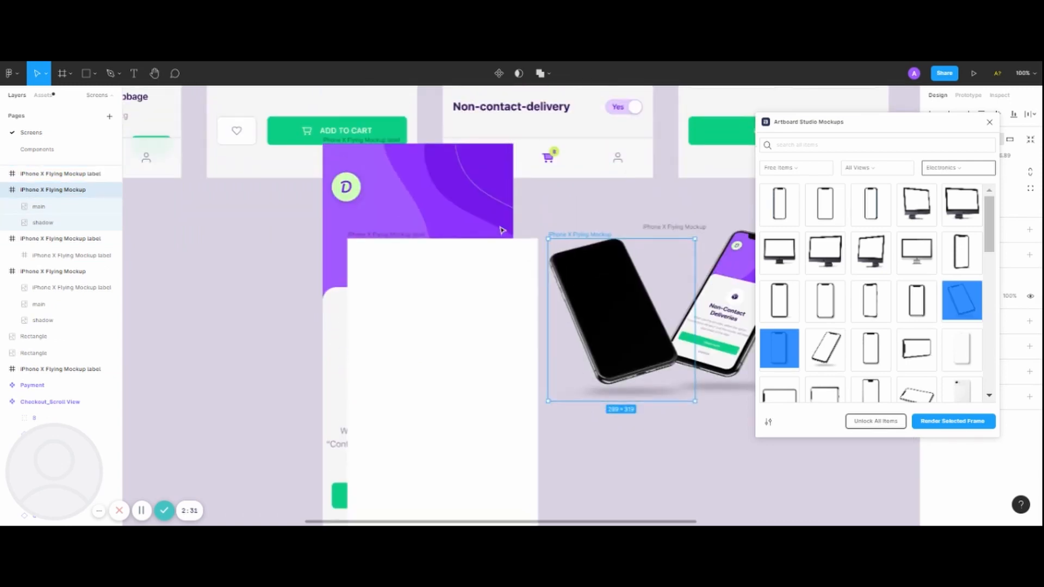
Move the new blank mockup label frame beside the Non-Contact Deliveries label frame so they no longer overlap.
{"action": "left_click_drag", "start_coordinate": [397, 241], "coordinate": [168, 196]}
{"action": "scroll", "coordinate": [172, 195], "scroll_direction": "left", "scroll_amount": 4}
{"action": "scroll", "coordinate": [172, 196], "scroll_direction": "down", "scroll_amount": 2}
{"action": "scroll", "coordinate": [173, 197], "scroll_direction": "down", "scroll_amount": 2}
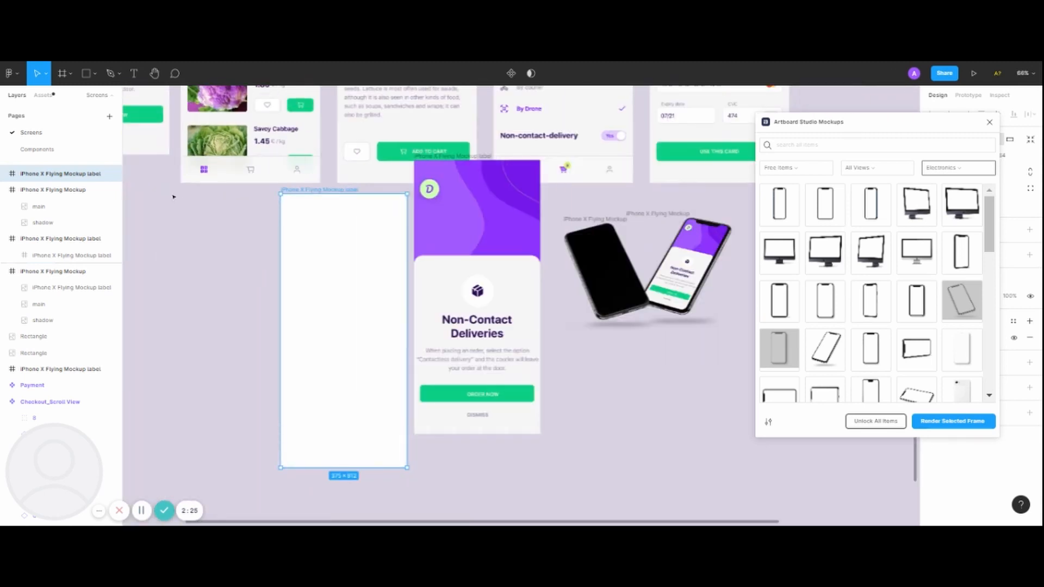
Duplicate the Vegetables screen in the row of app screens.
{"action": "scroll", "coordinate": [173, 196], "scroll_direction": "up", "scroll_amount": 4}
{"action": "scroll", "coordinate": [173, 196], "scroll_direction": "left", "scroll_amount": 3}
{"action": "scroll", "coordinate": [396, 105], "scroll_direction": "up", "scroll_amount": 3}
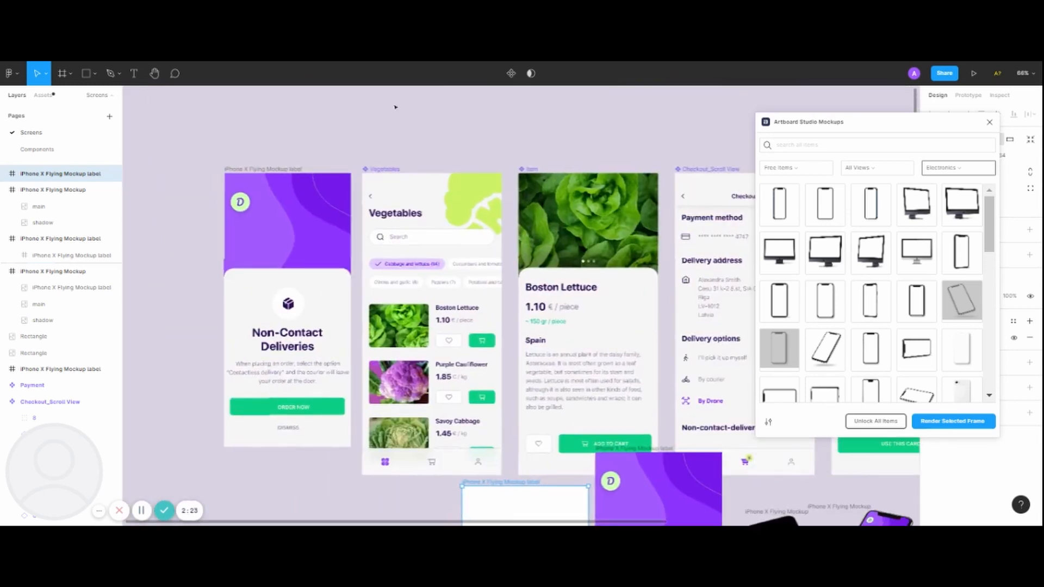
{"action": "left_click", "coordinate": [386, 173]}
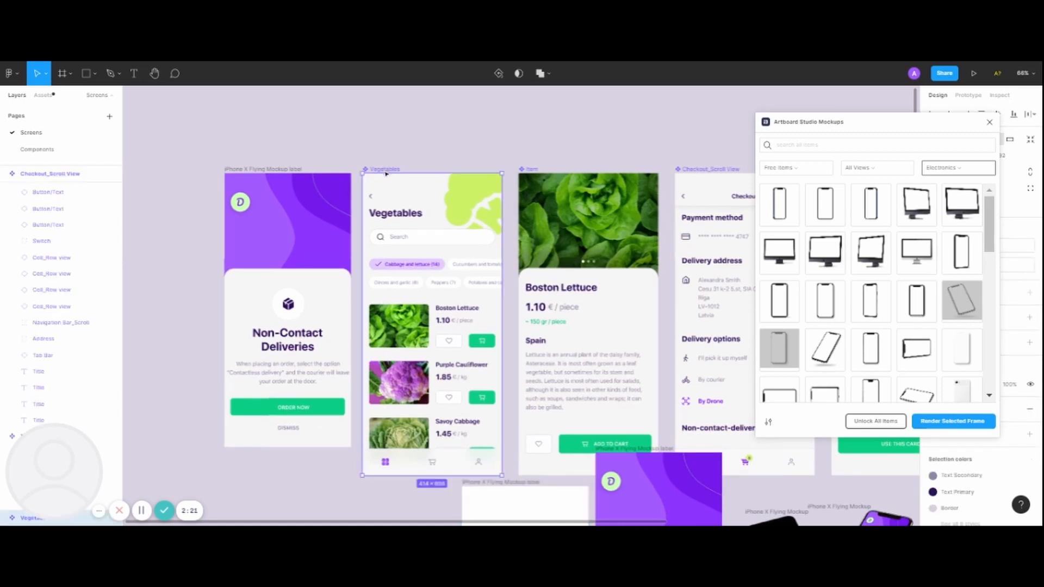
{"action": "key", "text": "ctrl+d"}
{"action": "scroll", "coordinate": [654, 243], "scroll_direction": "right", "scroll_amount": 5}
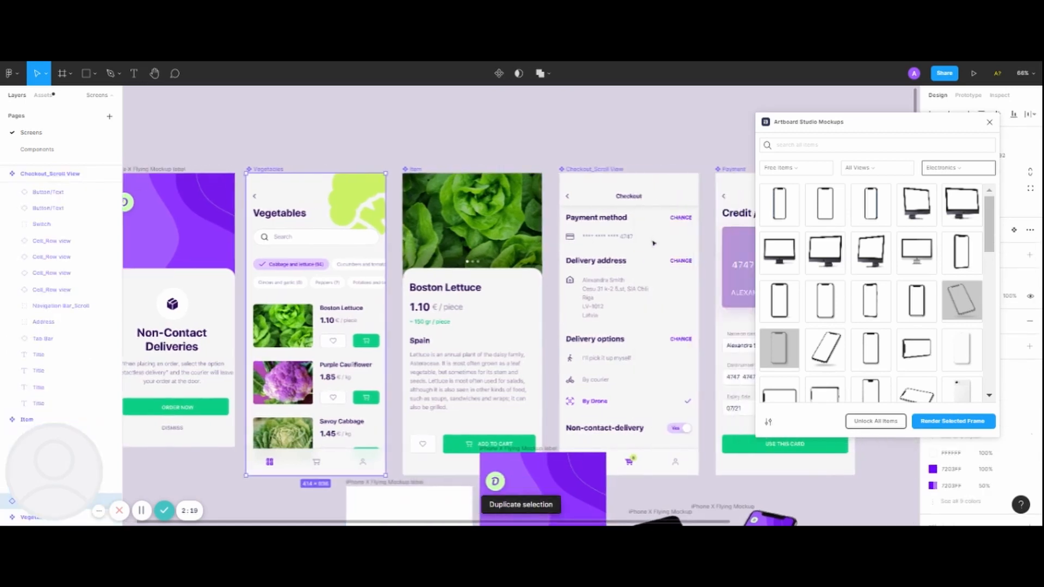
{"action": "scroll", "coordinate": [654, 243], "scroll_direction": "right", "scroll_amount": 3}
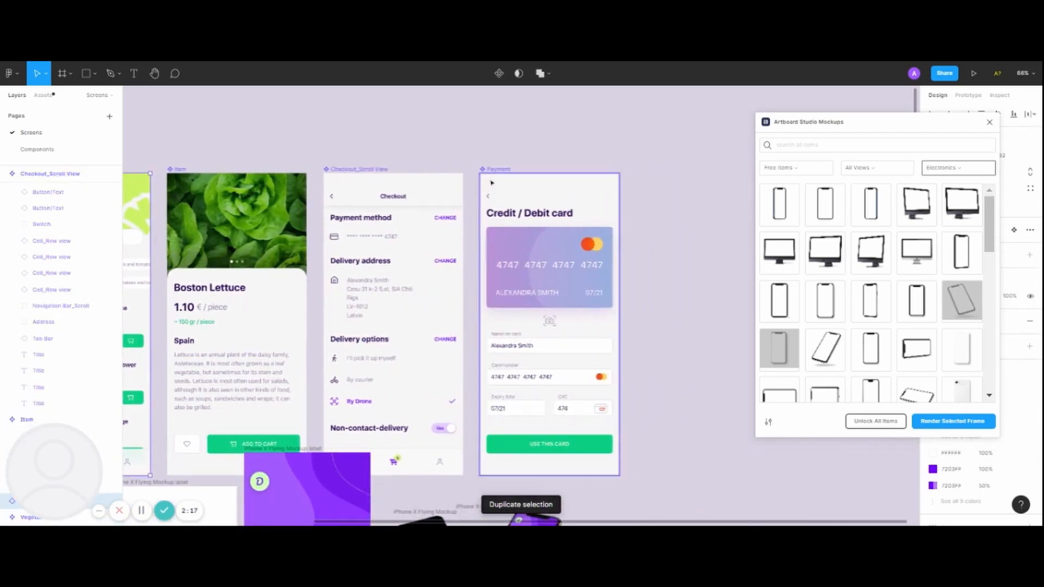
{"action": "scroll", "coordinate": [504, 174], "scroll_direction": "left", "scroll_amount": 4}
{"action": "scroll", "coordinate": [504, 174], "scroll_direction": "down", "scroll_amount": 5}
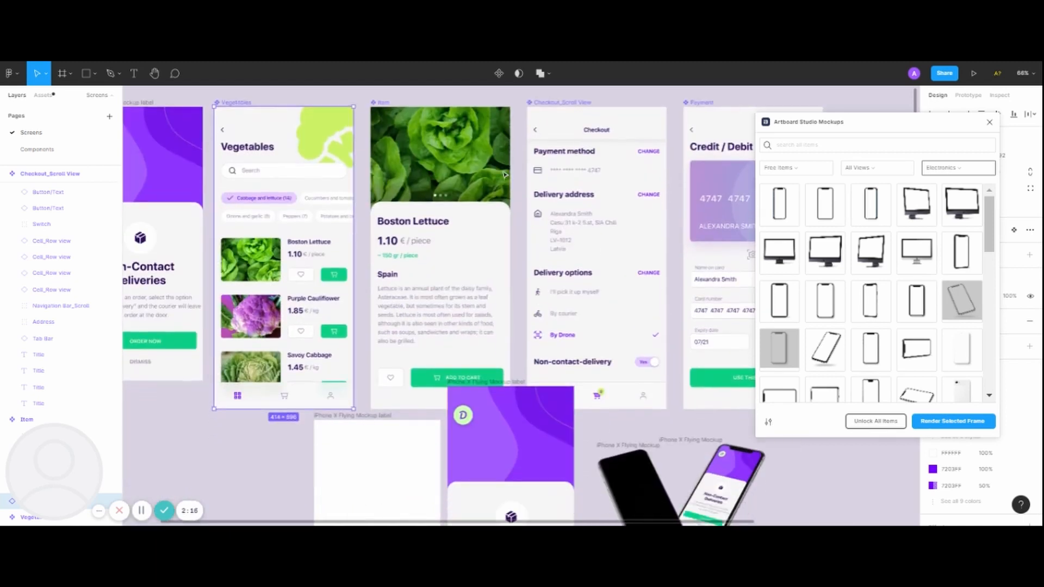
{"action": "scroll", "coordinate": [520, 304], "scroll_direction": "up", "scroll_amount": 3}
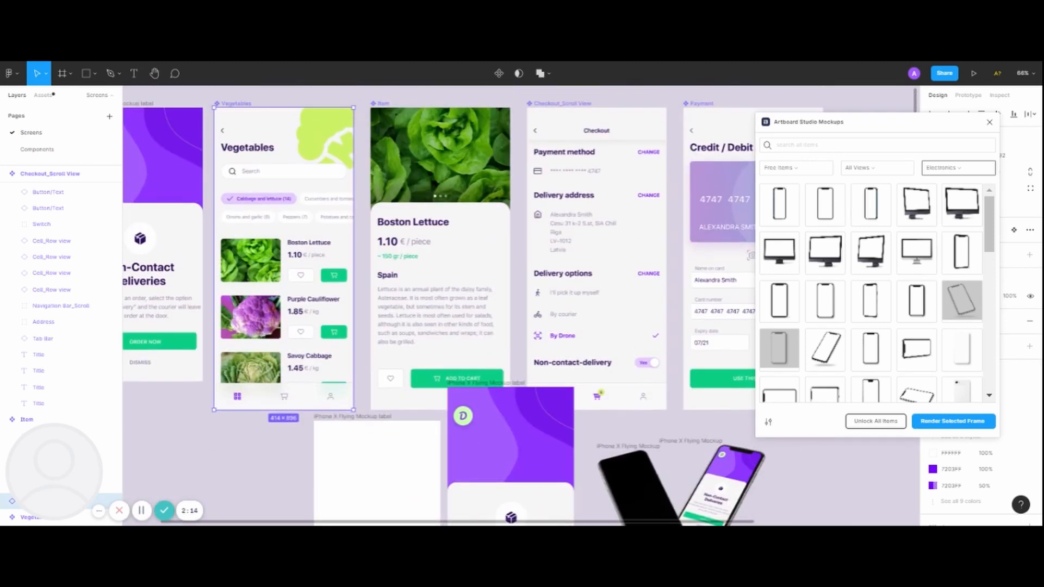
{"action": "scroll", "coordinate": [686, 266], "scroll_direction": "right", "scroll_amount": 5}
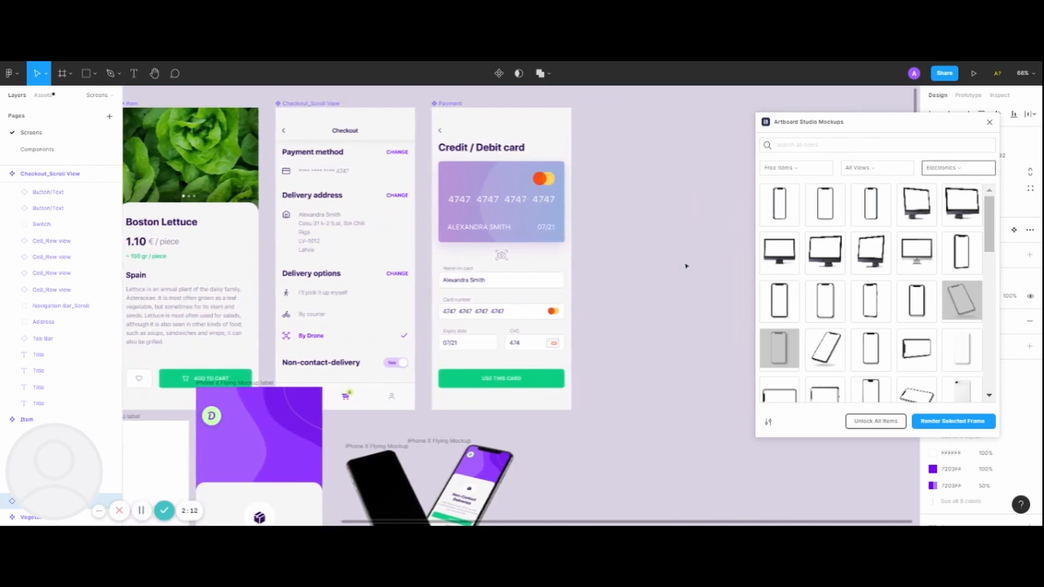
{"action": "scroll", "coordinate": [686, 266], "scroll_direction": "right", "scroll_amount": 4}
{"action": "scroll", "coordinate": [686, 266], "scroll_direction": "left", "scroll_amount": 10}
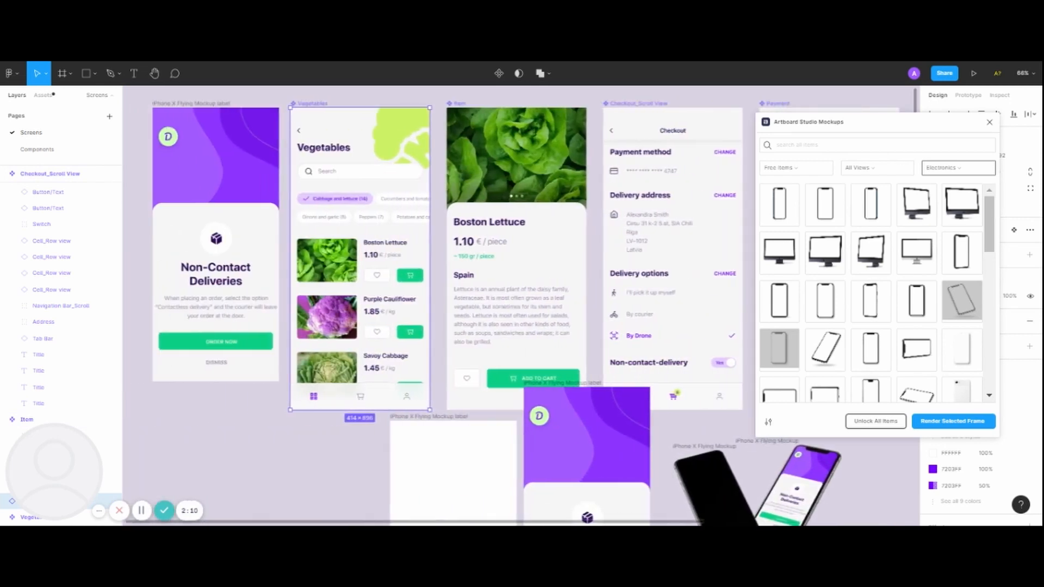
{"action": "scroll", "coordinate": [325, 102], "scroll_direction": "left", "scroll_amount": 1}
{"action": "key", "text": "ctrl+d"}
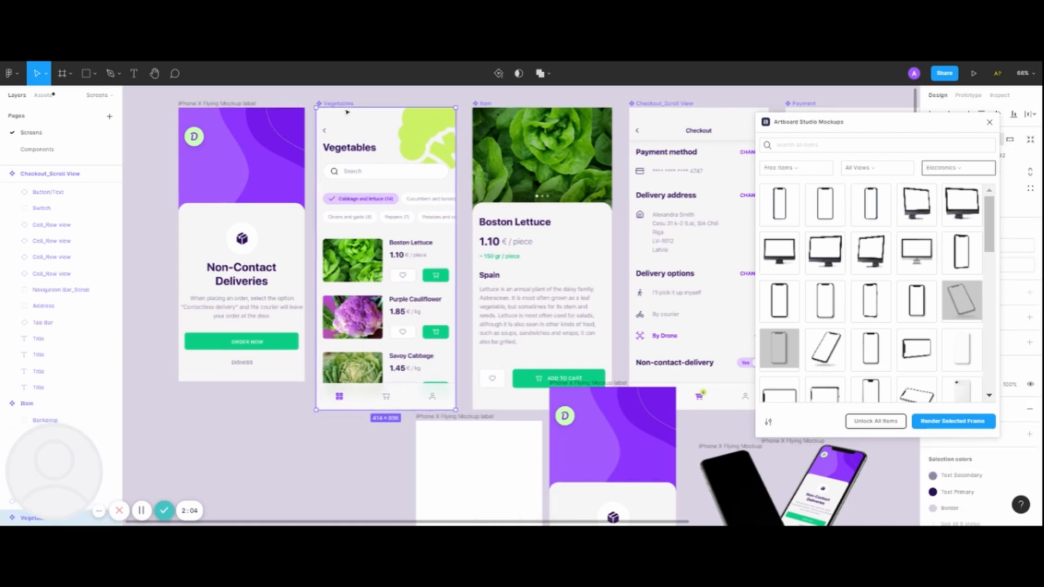
Place the Vegetables screen inside the blank label frame and scale it proportionally to about 379 × 821 to fit the frame.
{"action": "left_click_drag", "start_coordinate": [343, 106], "coordinate": [446, 430]}
{"action": "scroll", "coordinate": [446, 430], "scroll_direction": "down", "scroll_amount": 5}
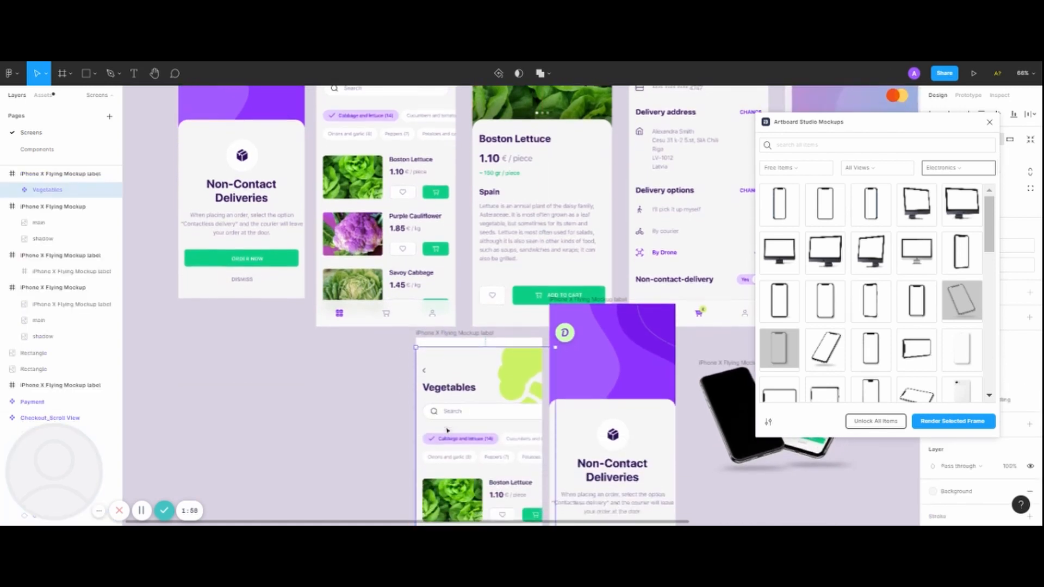
{"action": "scroll", "coordinate": [447, 430], "scroll_direction": "down", "scroll_amount": 1}
{"action": "mouse_move", "coordinate": [478, 392]}
{"action": "left_mouse_down"}
{"action": "mouse_move", "coordinate": [477, 364]}
{"action": "mouse_move", "coordinate": [477, 379]}
{"action": "left_mouse_up"}
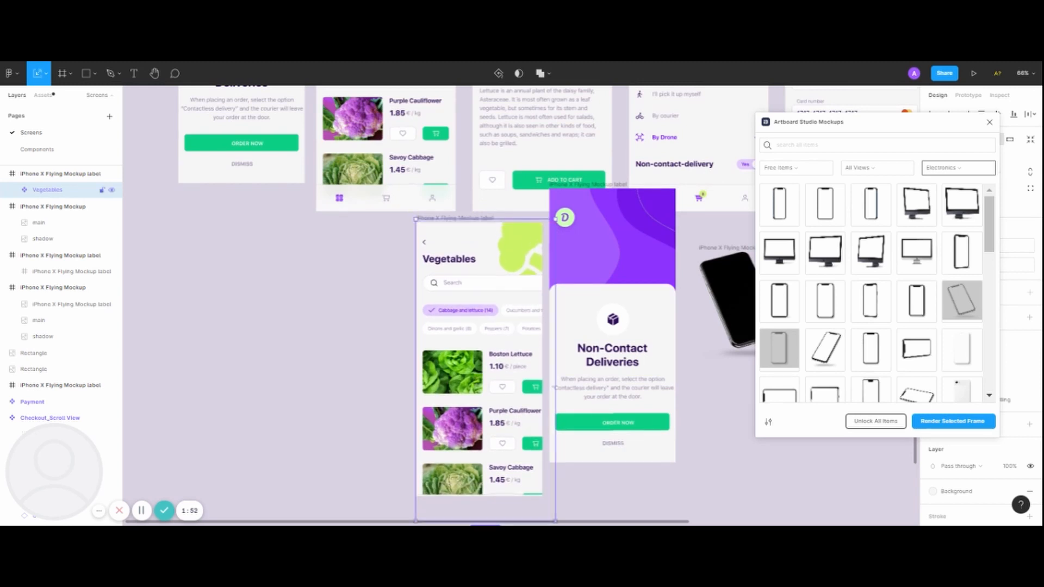
{"action": "scroll", "coordinate": [509, 420], "scroll_direction": "down", "scroll_amount": 3}
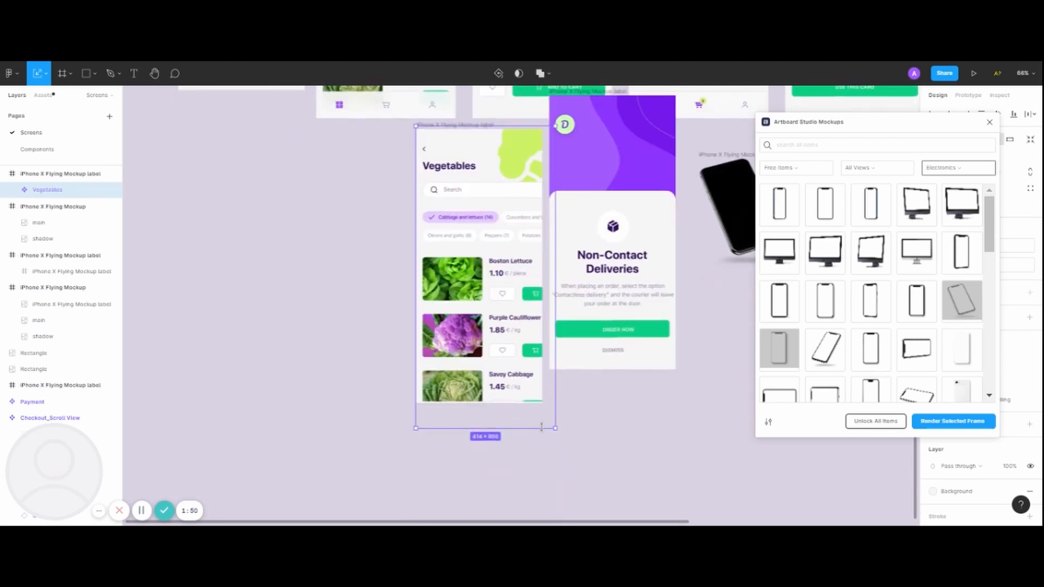
{"action": "left_click_drag", "start_coordinate": [546, 420], "coordinate": [533, 400]}
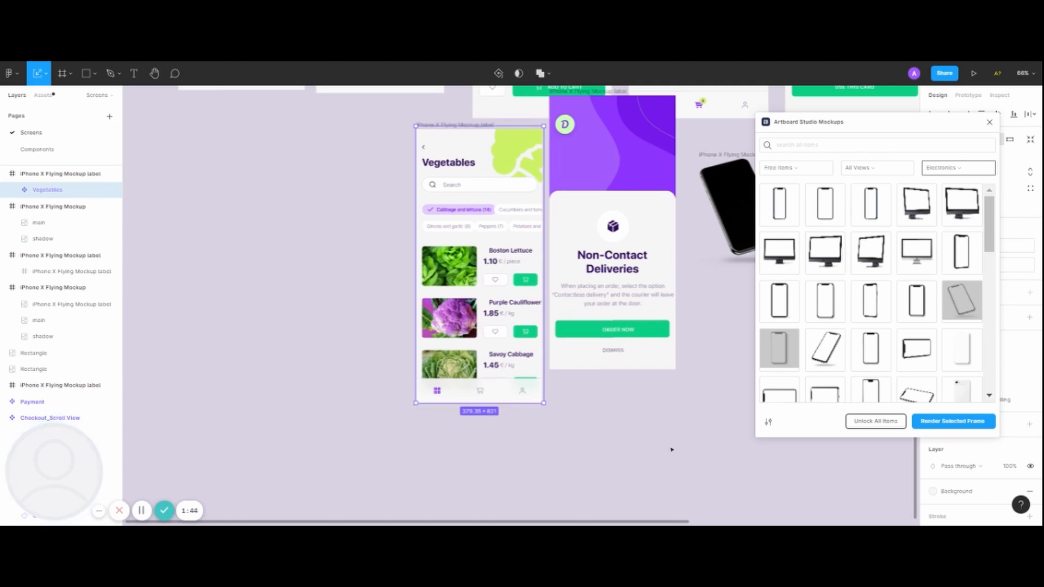
Render the Vegetables label frame onto the second phone and align the Non-Contact Deliveries label frame level with it.
{"action": "left_click", "coordinate": [447, 125]}
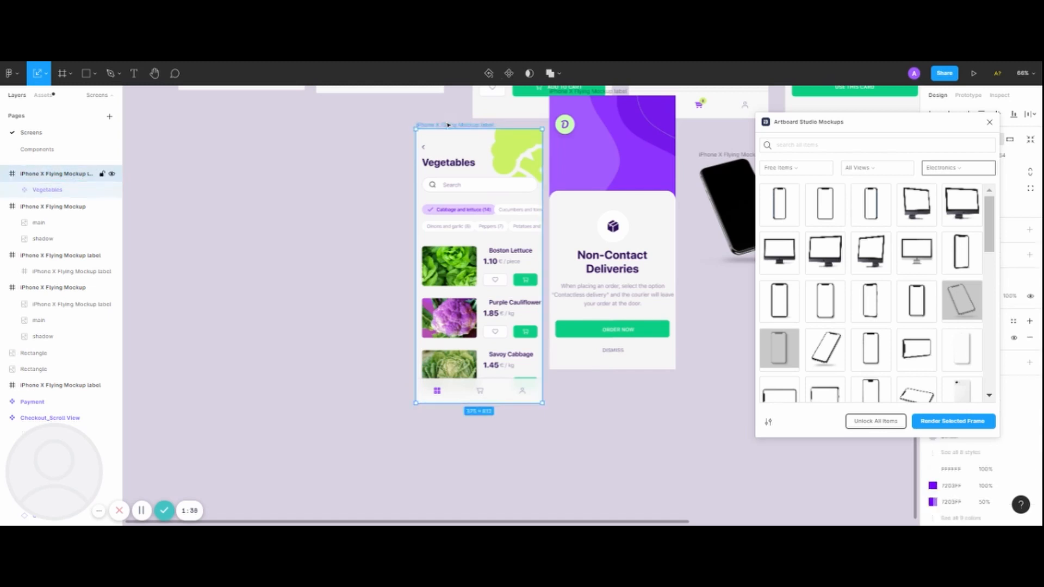
{"action": "left_click", "coordinate": [954, 424]}
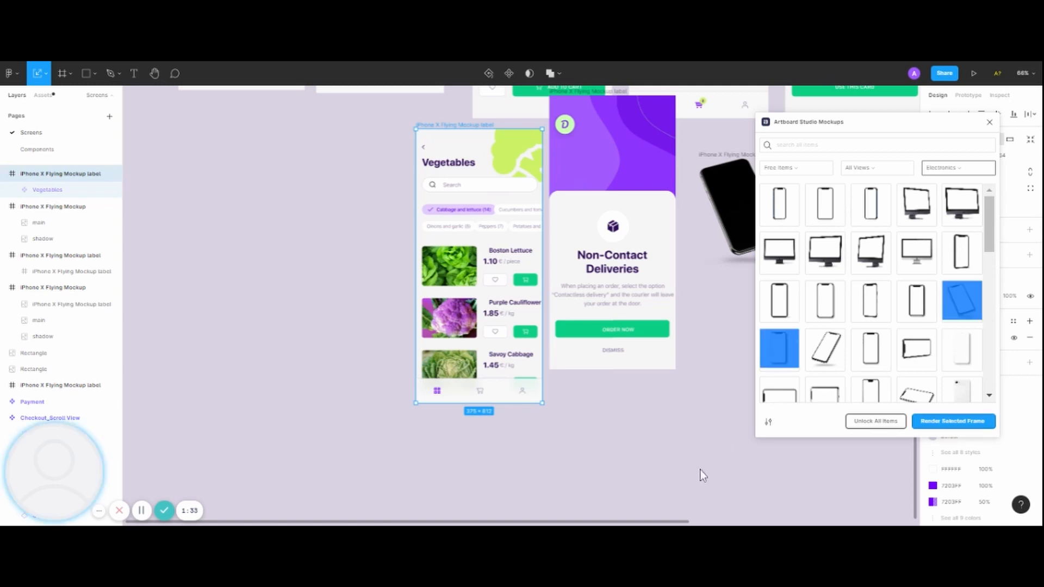
{"action": "scroll", "coordinate": [690, 456], "scroll_direction": "right", "scroll_amount": 5}
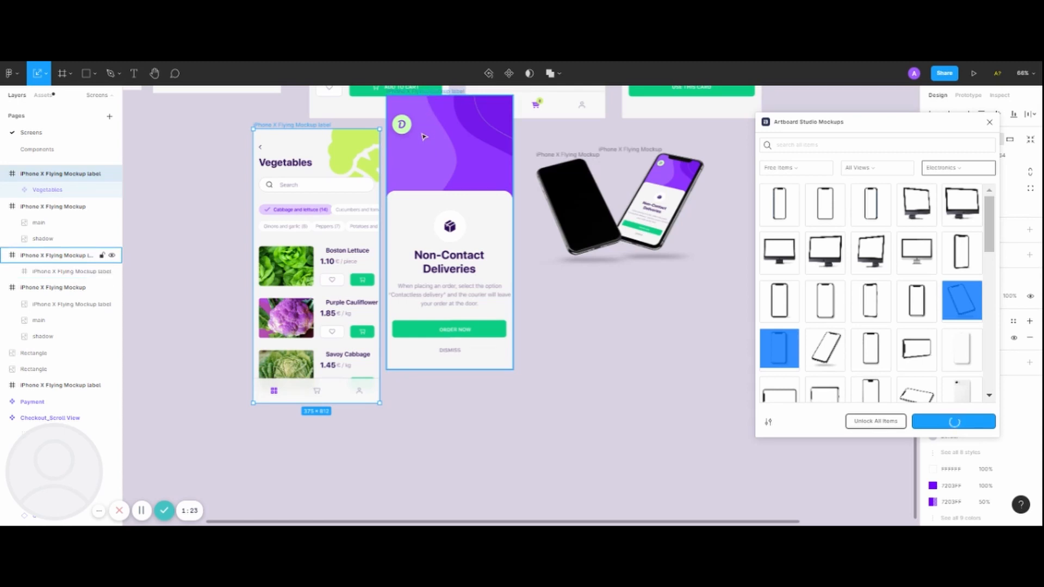
{"action": "left_click_drag", "start_coordinate": [423, 94], "coordinate": [423, 129]}
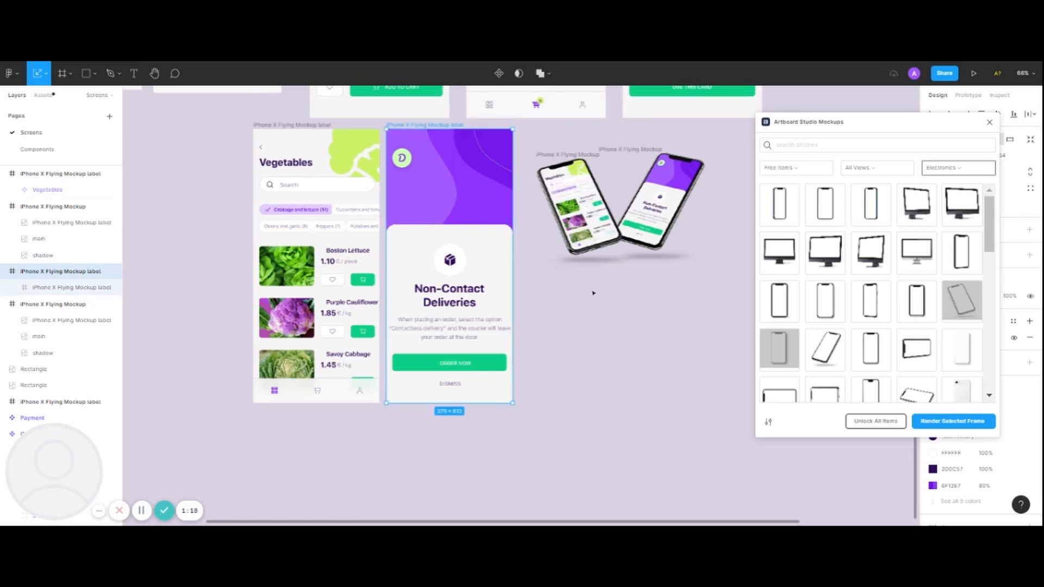
Try to move both rendered phone mockups lower together, undo the move and clear the selection.
{"action": "left_click_drag", "start_coordinate": [732, 287], "coordinate": [536, 144]}
{"action": "left_click_drag", "start_coordinate": [643, 218], "coordinate": [657, 271]}
{"action": "key", "text": "ctrl+z"}
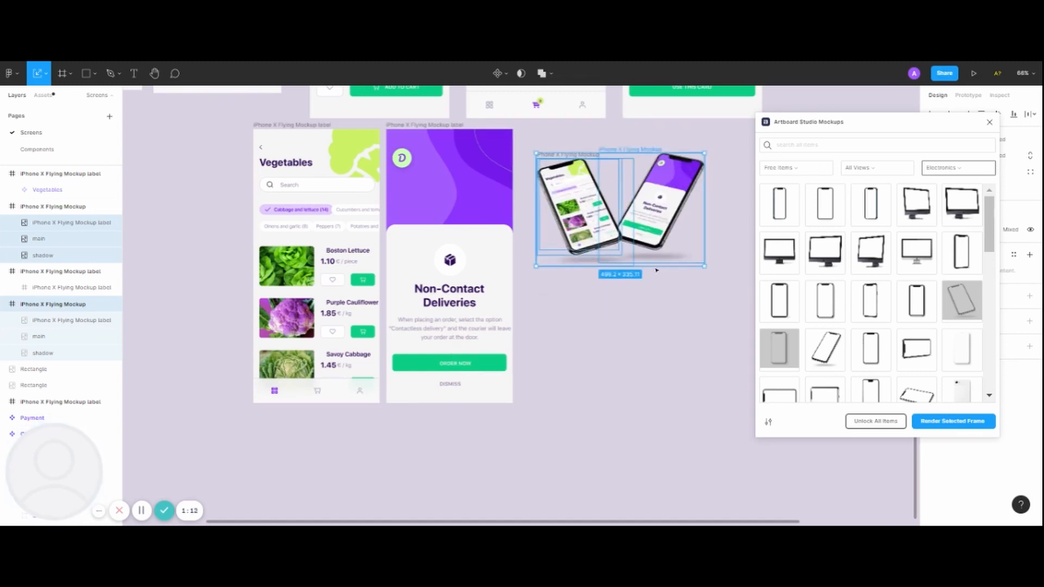
{"action": "left_click", "coordinate": [716, 283]}
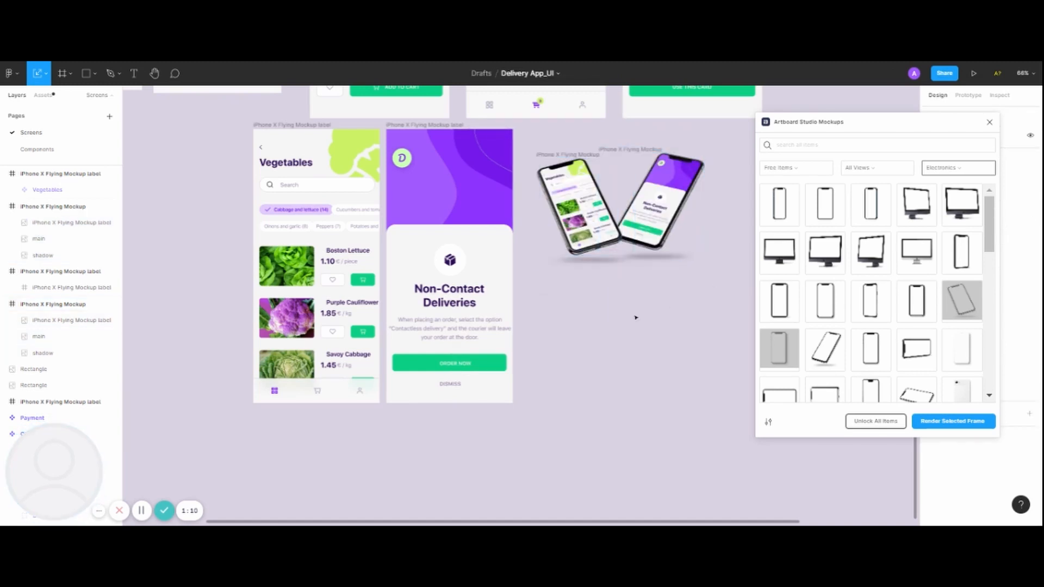